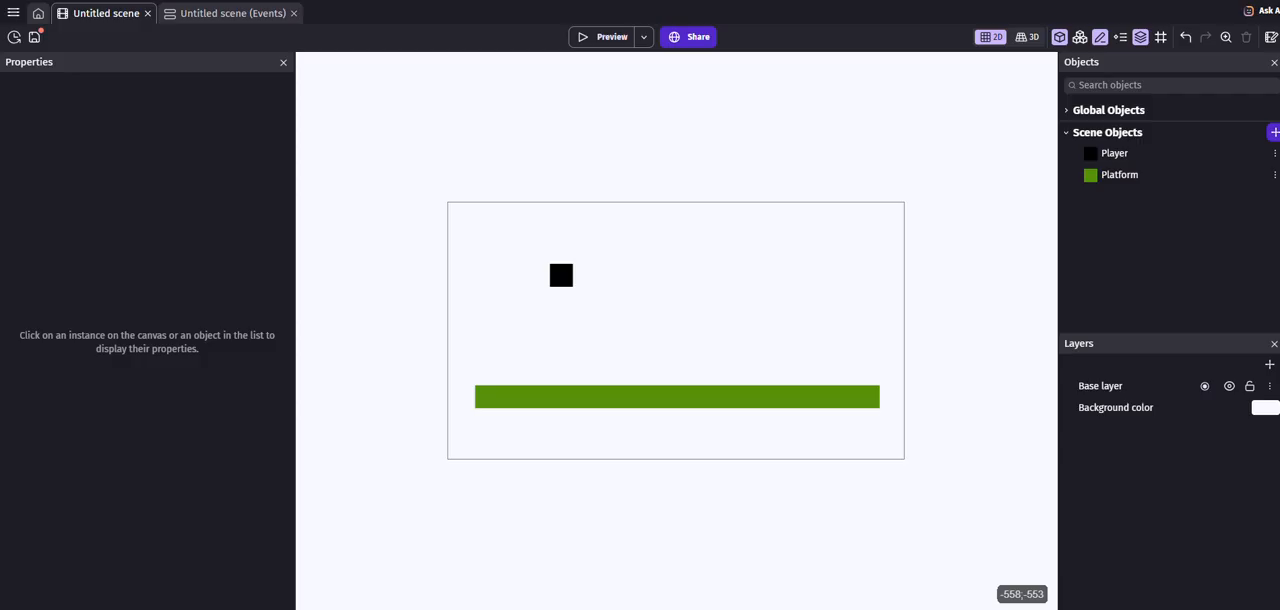
- Add a new sprite object to the scene and name it Bullet
{"action": "left_click", "coordinate": [1274, 132]}
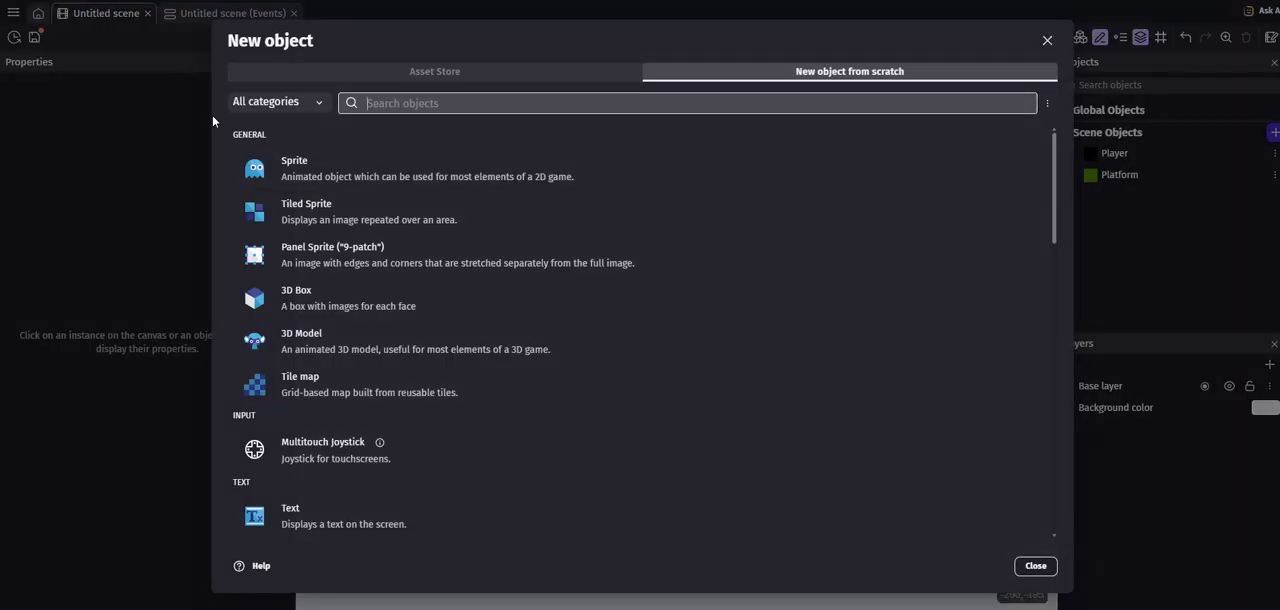
{"action": "left_click", "coordinate": [332, 166]}
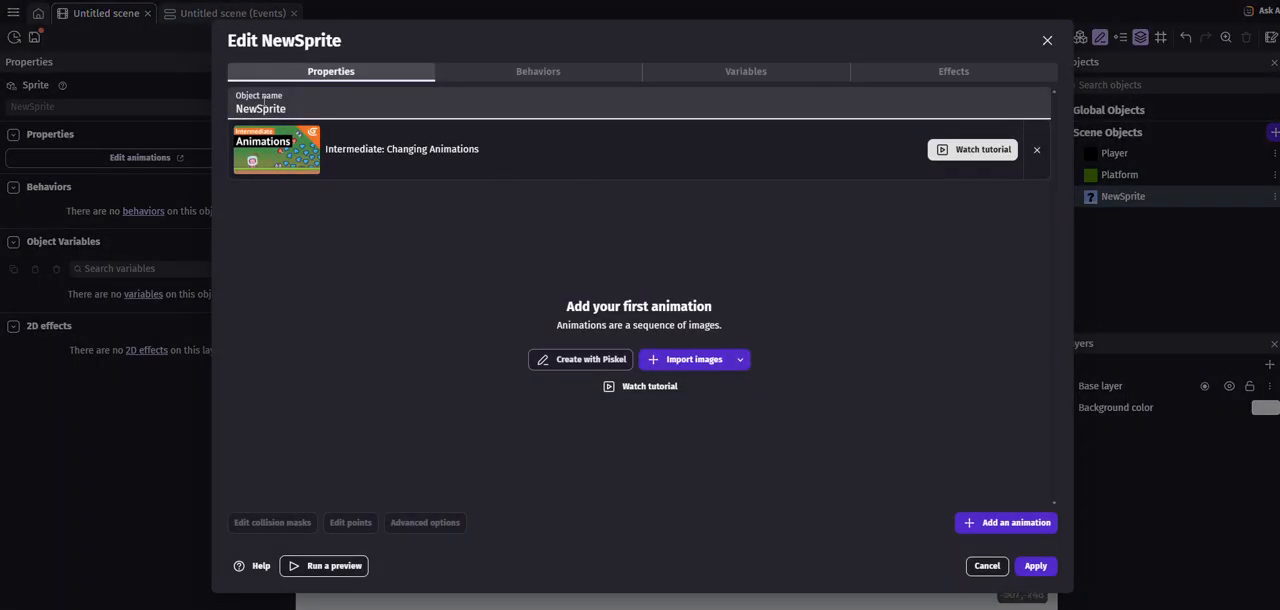
{"action": "type", "text": "Bulet"}
{"action": "key", "text": "BackSpace"}
{"action": "key", "text": "BackSpace"}
{"action": "type", "text": "let"}
- Create the Bullet's image in Piskel as a 12 x 12 px canvas filled with red, and save it
{"action": "left_click", "coordinate": [586, 360]}
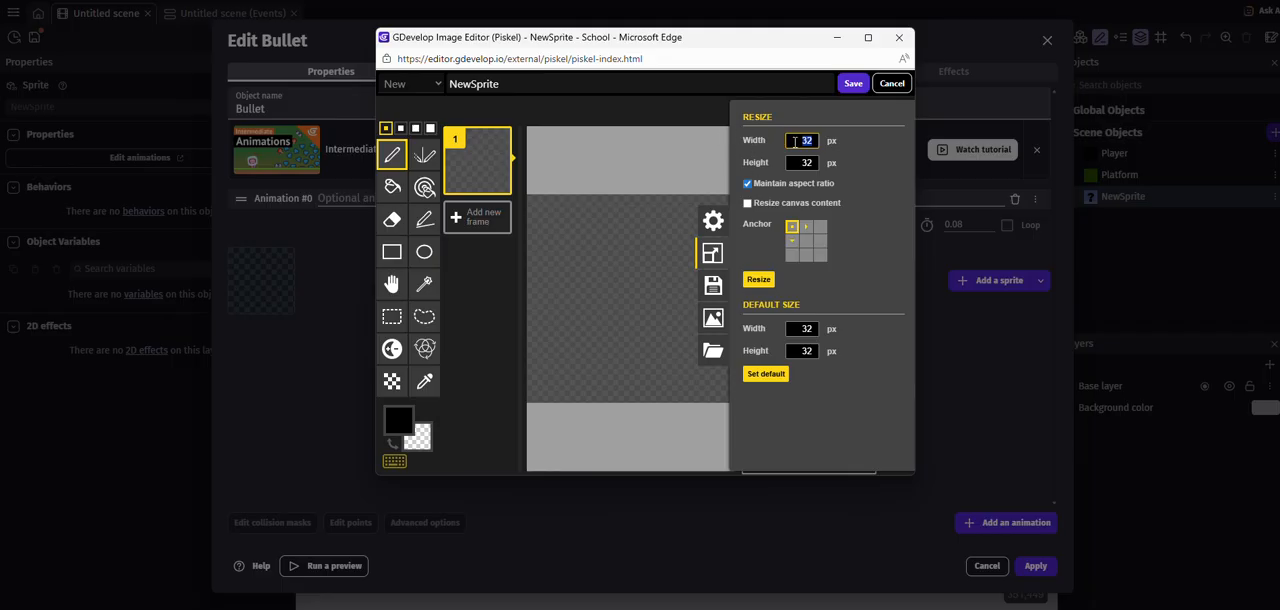
{"action": "type", "text": "12"}
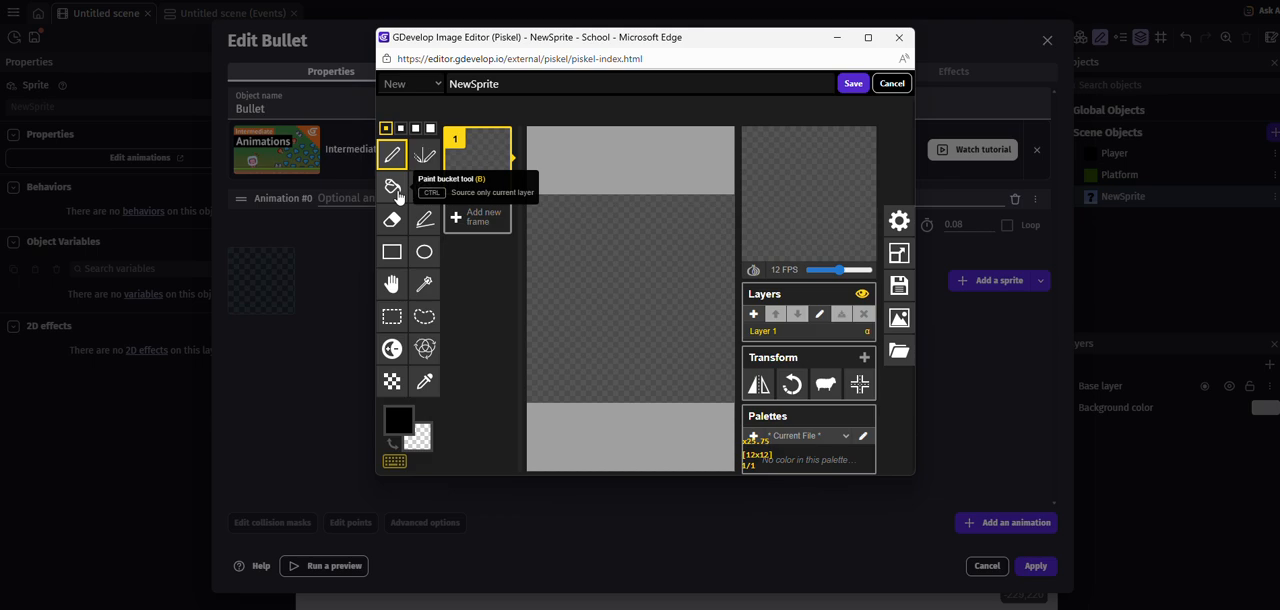
{"action": "left_click", "coordinate": [394, 188]}
{"action": "left_click", "coordinate": [398, 420]}
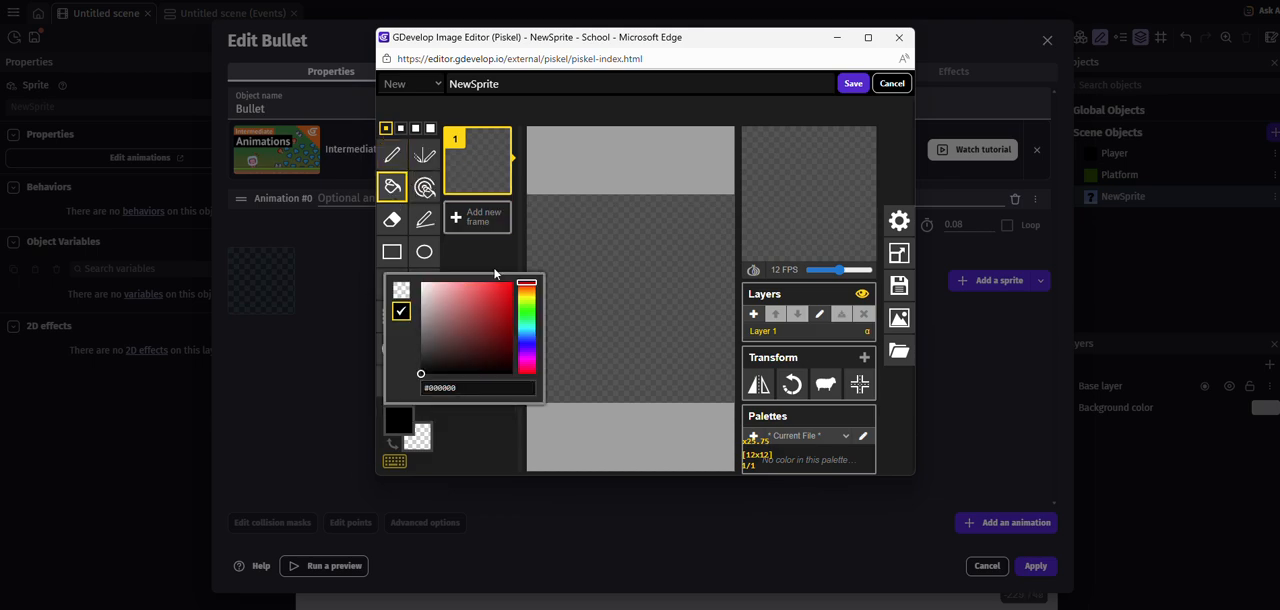
{"action": "left_click", "coordinate": [490, 302]}
{"action": "left_click", "coordinate": [636, 252]}
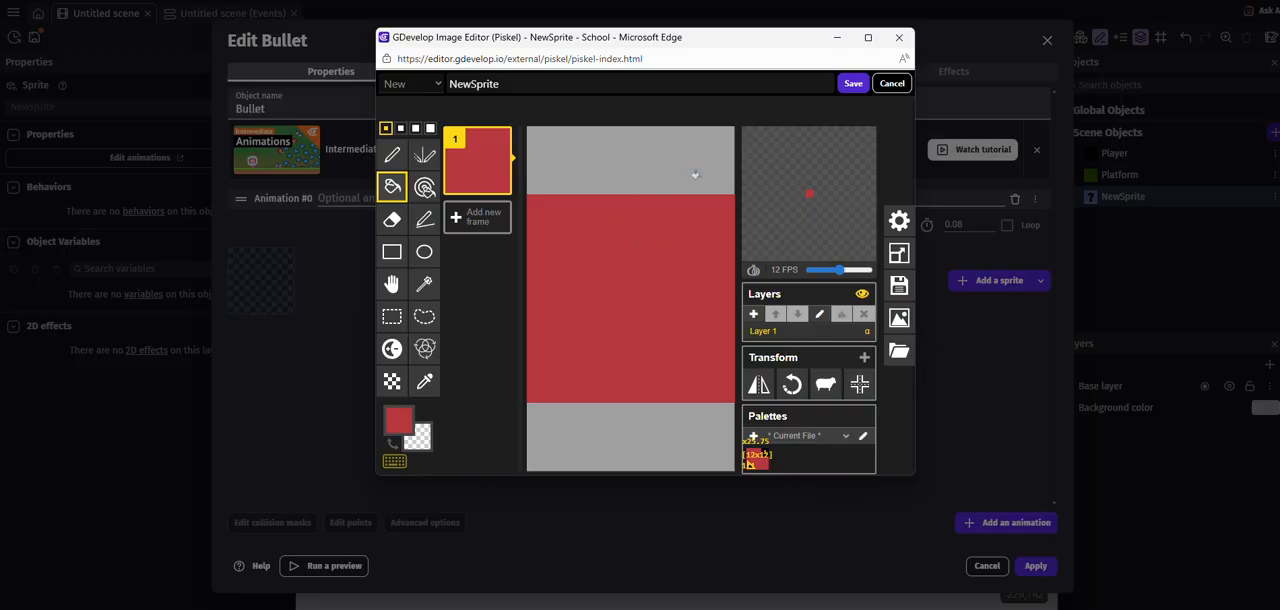
{"action": "left_click", "coordinate": [853, 83]}
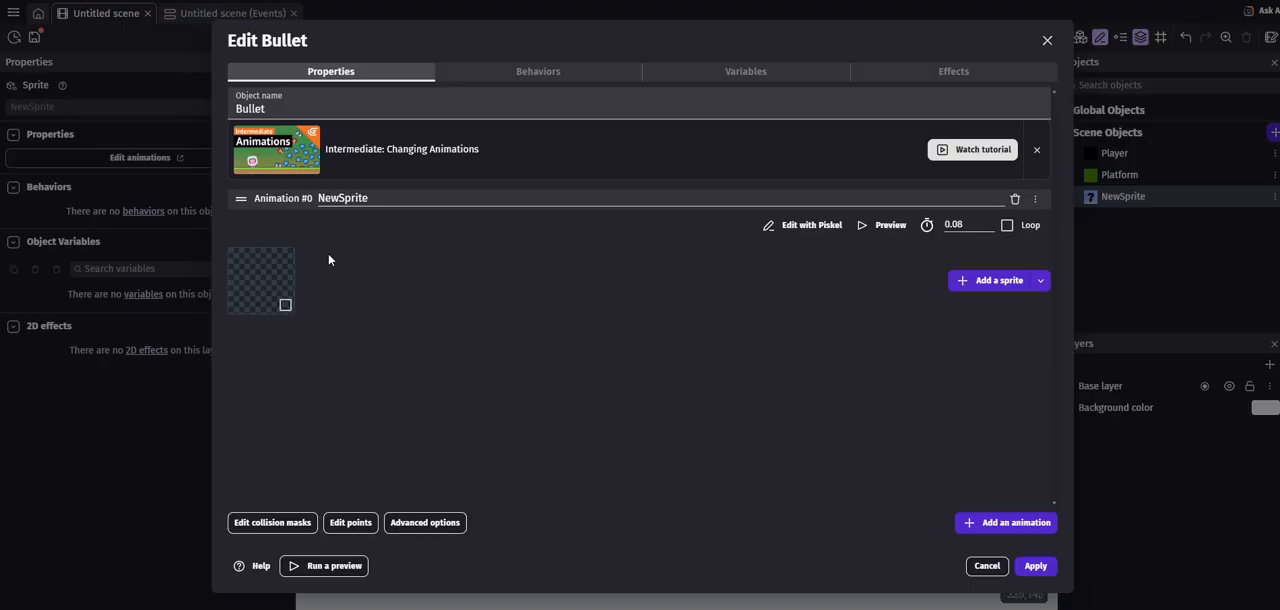
- Add the Fire bullets behavior to the Bullet object and apply the changes
{"action": "left_click", "coordinate": [538, 71]}
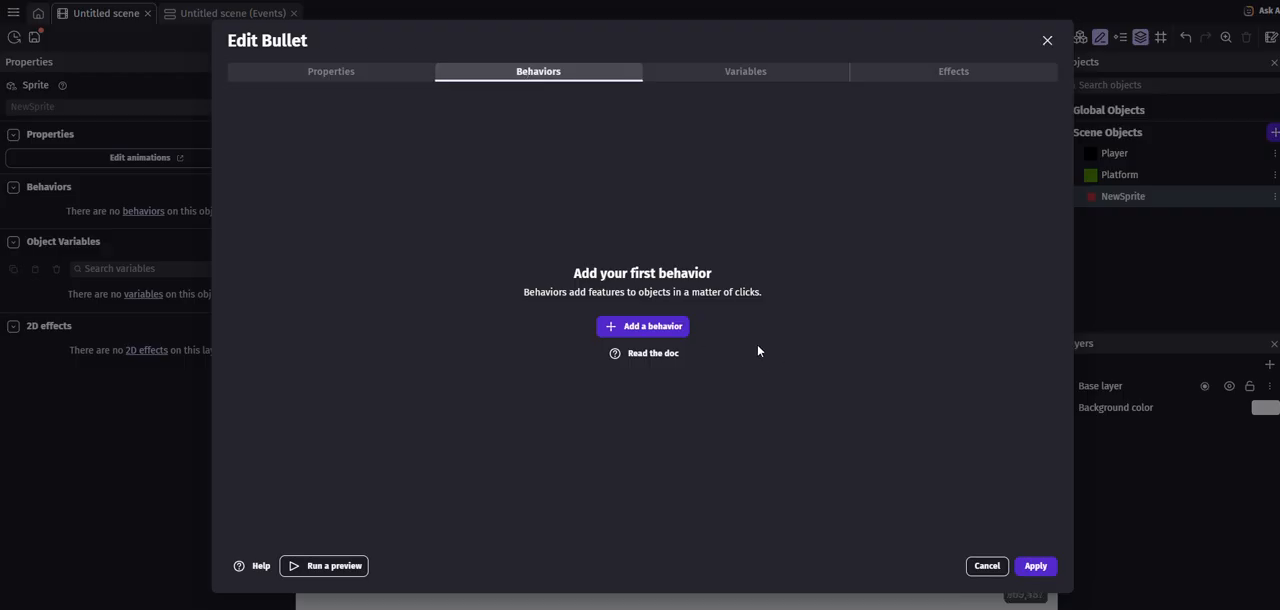
{"action": "left_click", "coordinate": [643, 326]}
{"action": "type", "text": "fireb"}
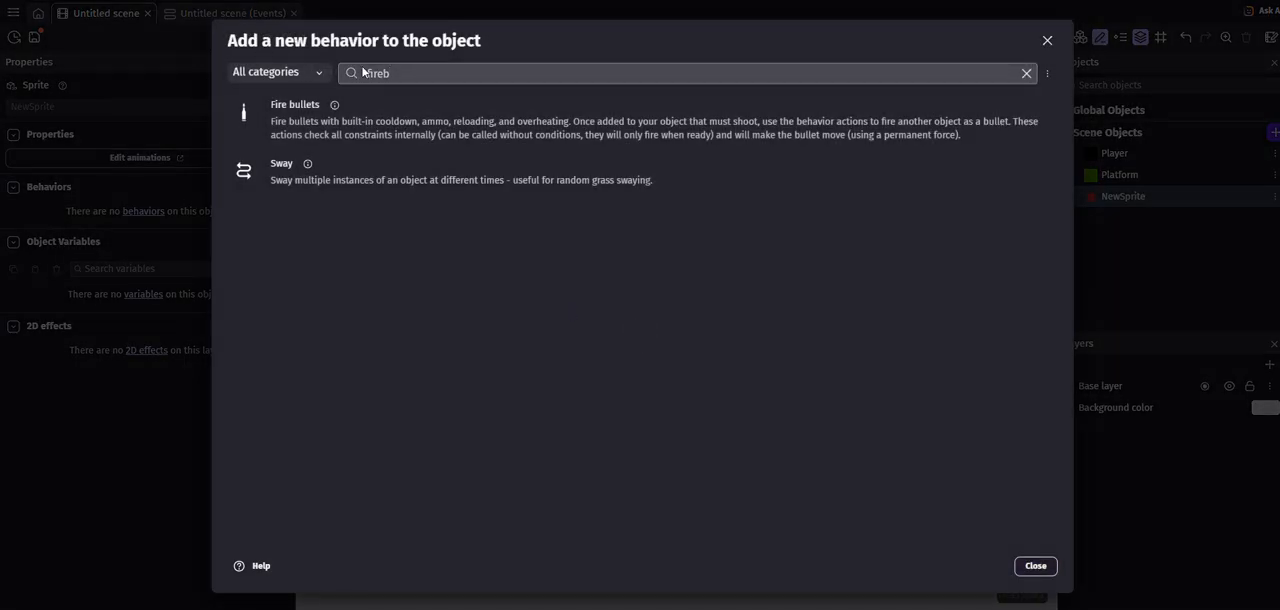
{"action": "type", "text": "firebu"}
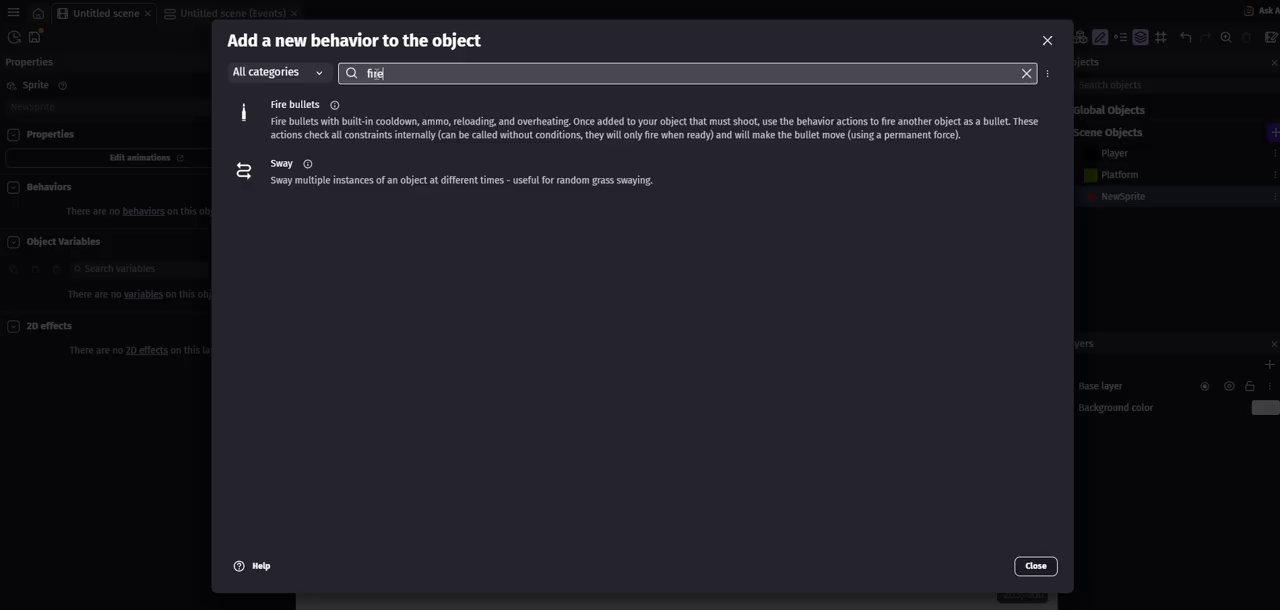
{"action": "left_click", "coordinate": [303, 122]}
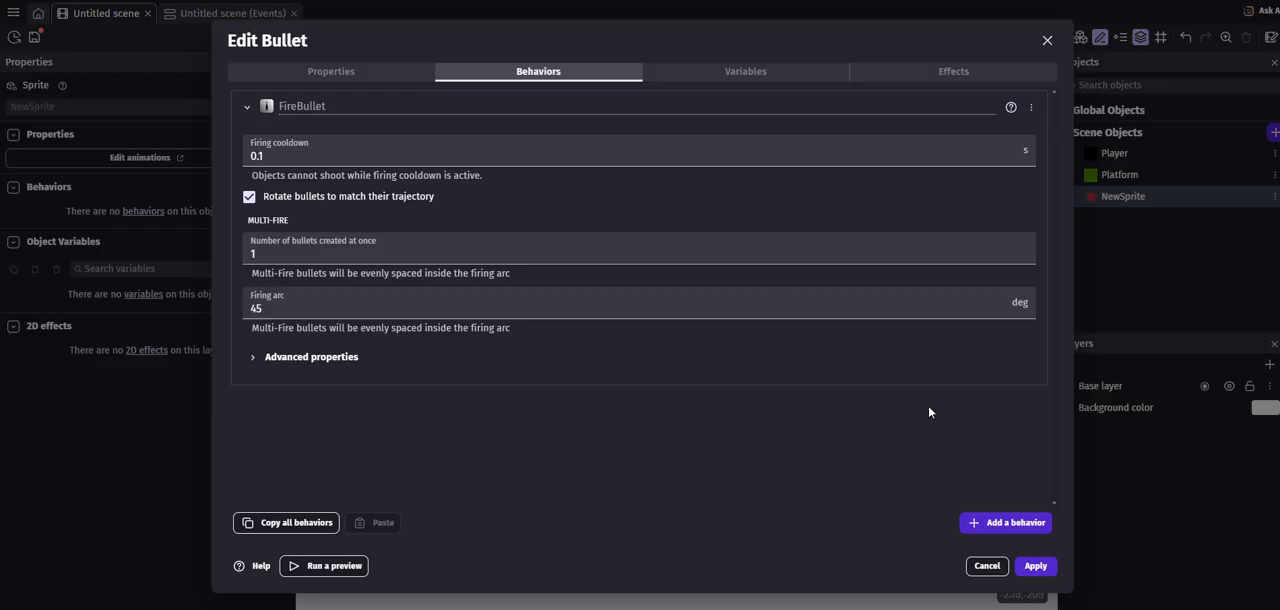
{"action": "left_click", "coordinate": [1035, 566]}
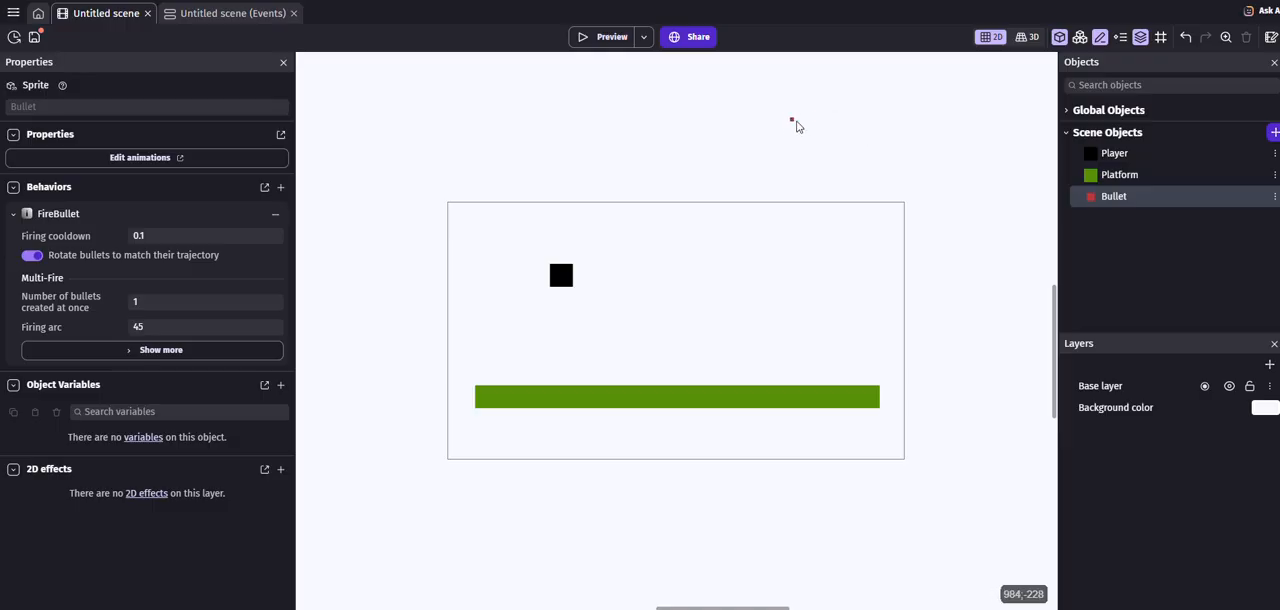
- Add the Fire bullets behavior to the Player object with its default settings and apply the changes
{"action": "double_click", "coordinate": [1116, 154]}
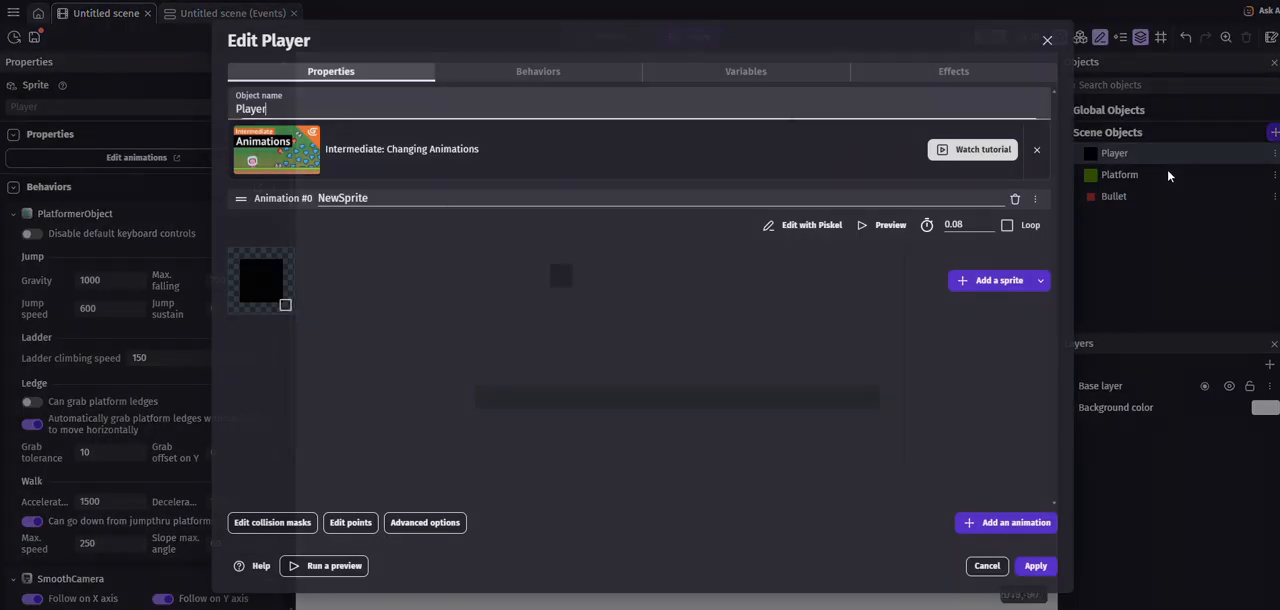
{"action": "left_click", "coordinate": [541, 80]}
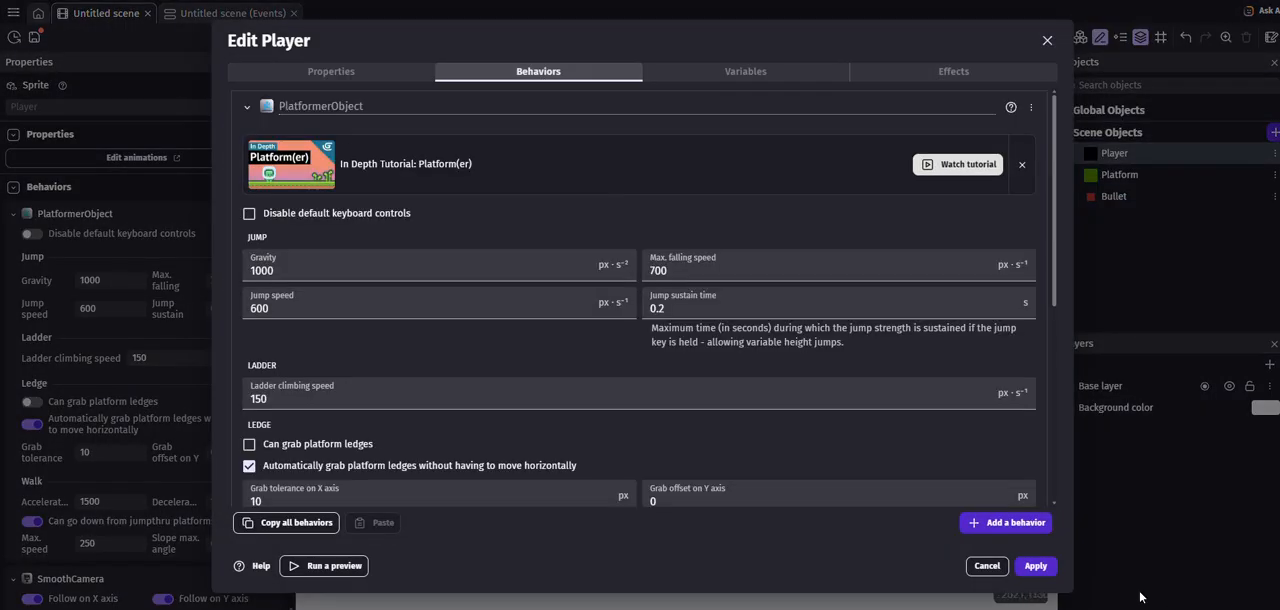
{"action": "left_click", "coordinate": [1006, 523]}
{"action": "type", "text": "firebu"}
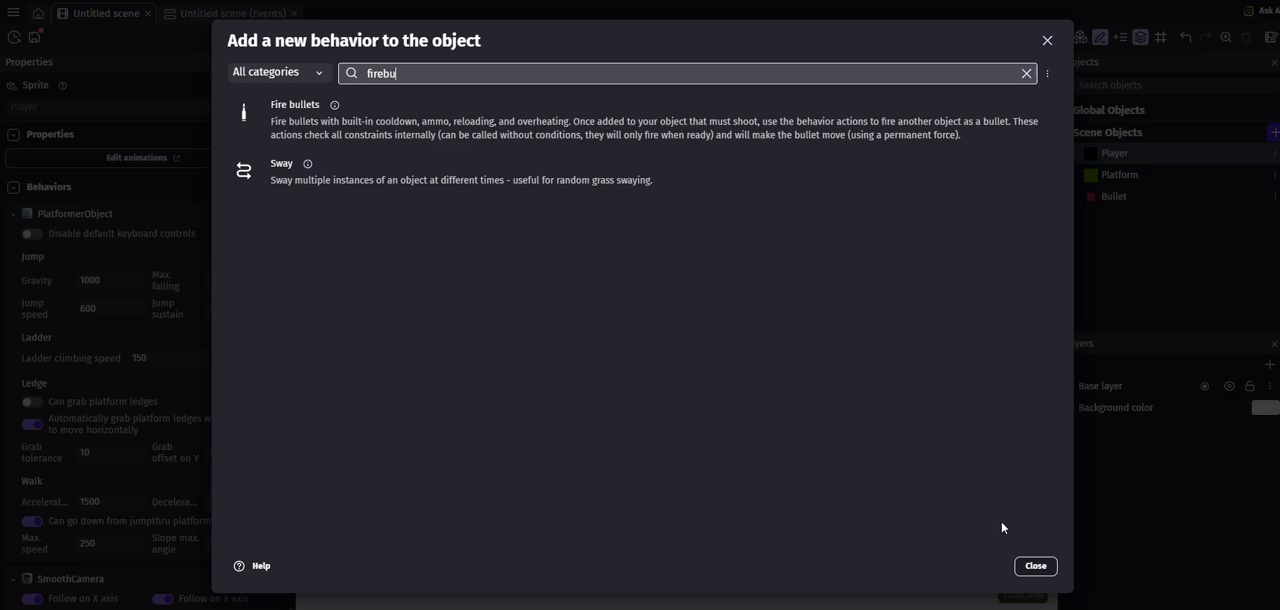
{"action": "left_click", "coordinate": [298, 116]}
{"action": "left_click", "coordinate": [1045, 570]}
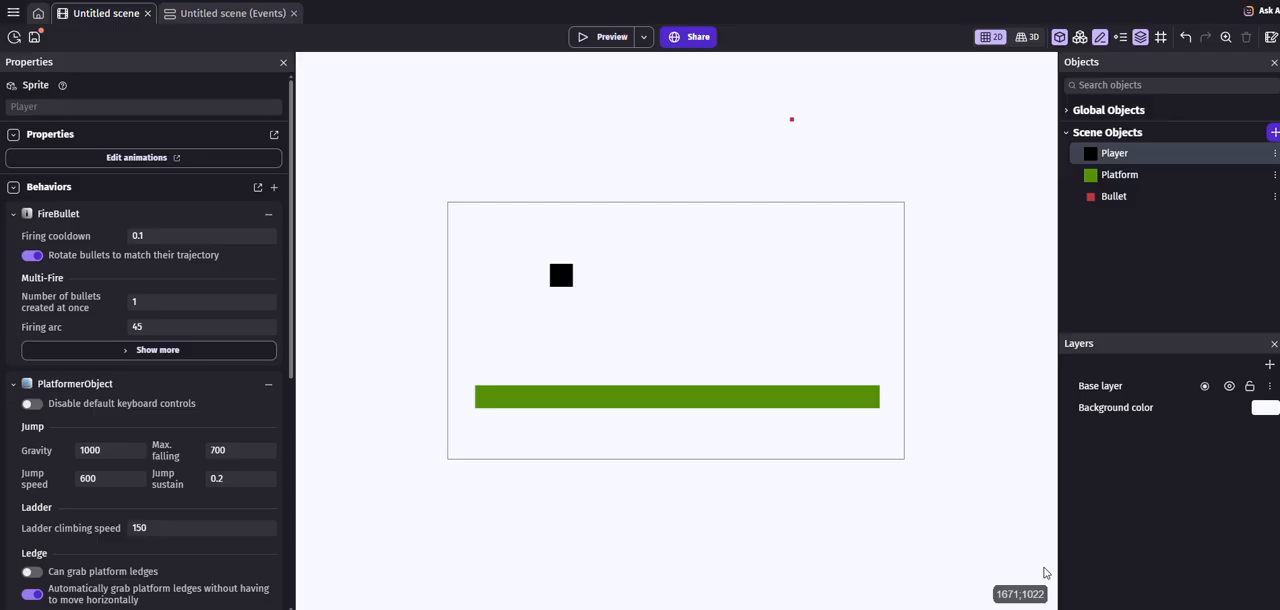
- In the scene's events, add the condition "Mouse button pressed or touch held" for the Left (primary) button
{"action": "left_click", "coordinate": [213, 26]}
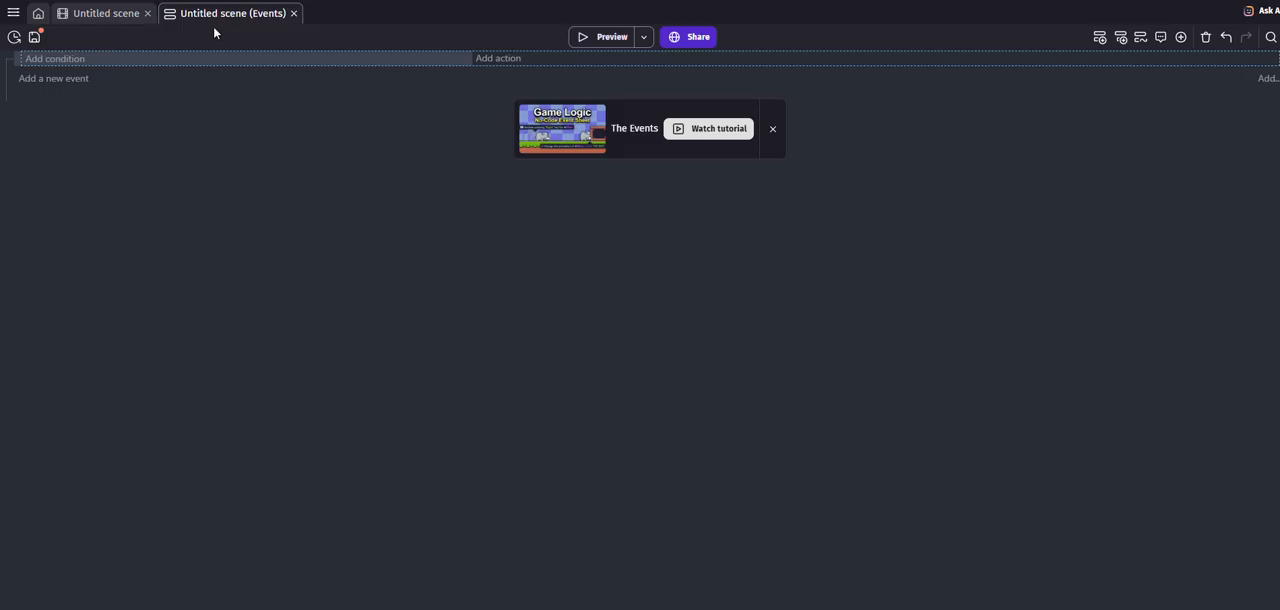
{"action": "left_click", "coordinate": [56, 59]}
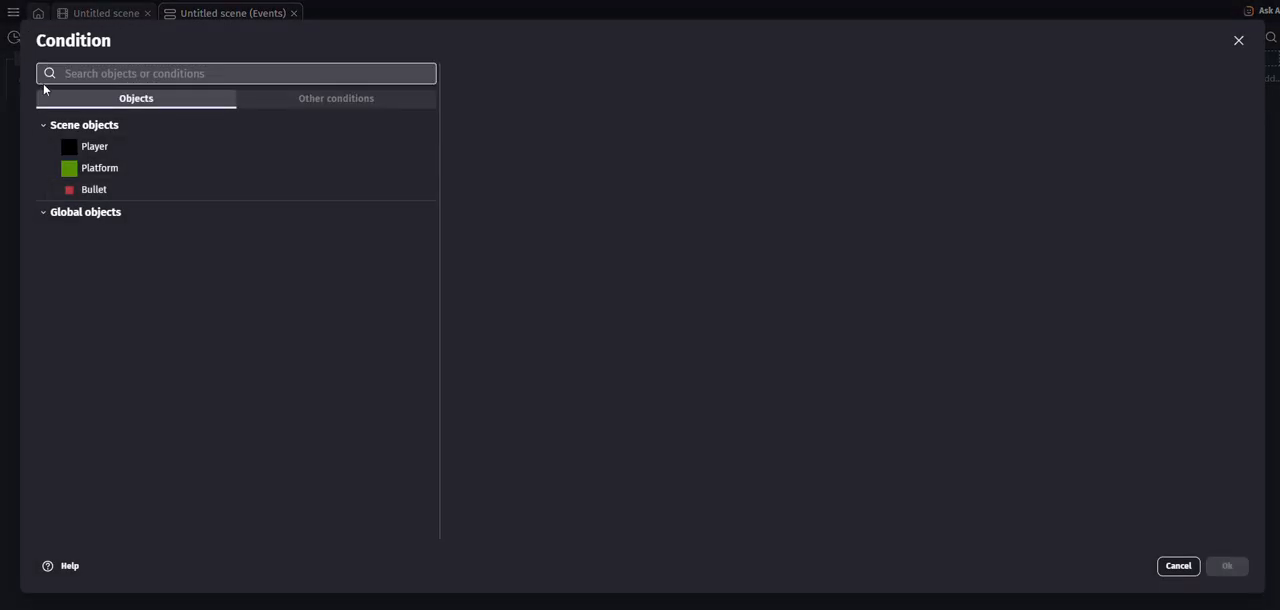
{"action": "type", "text": "mouse"}
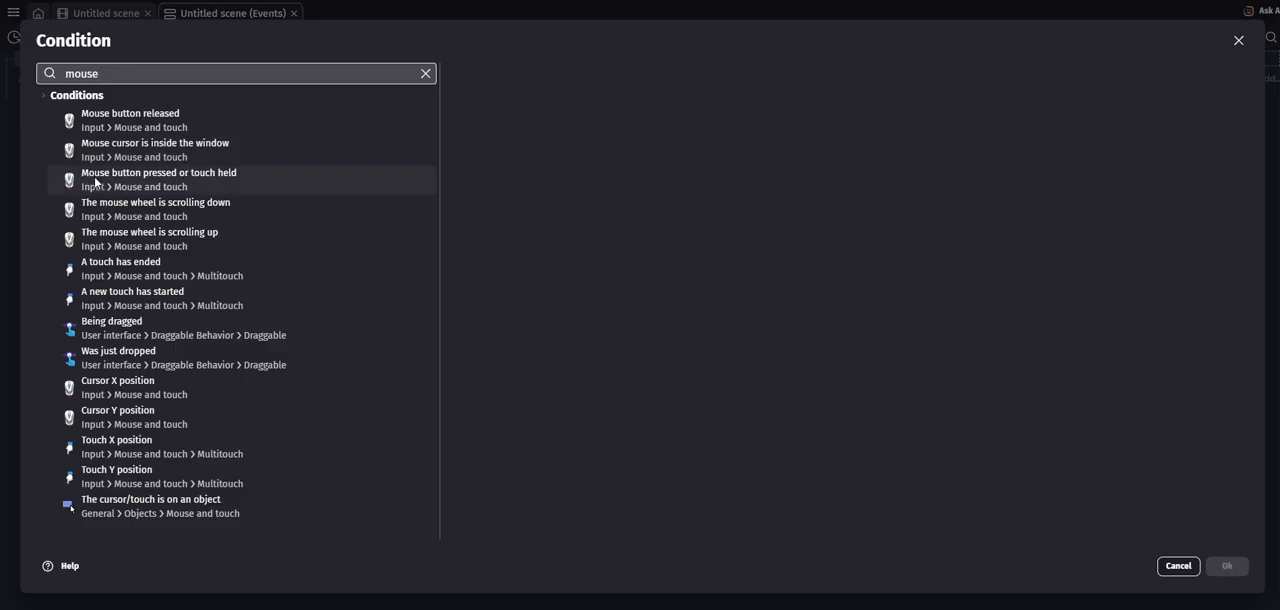
{"action": "left_click", "coordinate": [188, 182]}
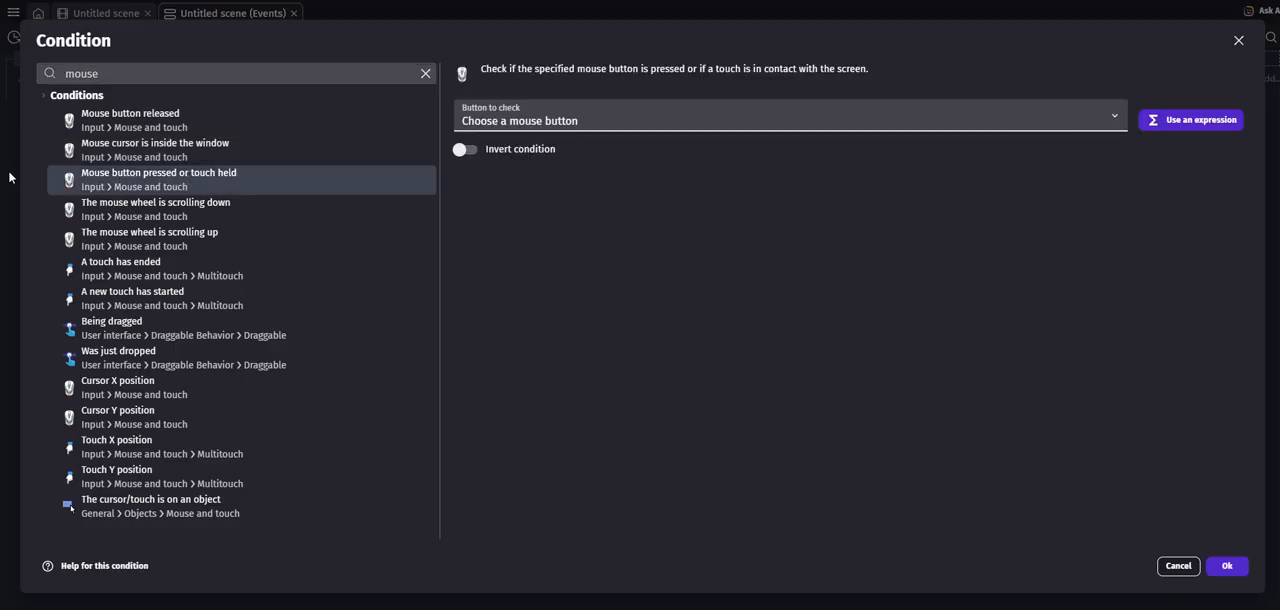
{"action": "left_click", "coordinate": [469, 110]}
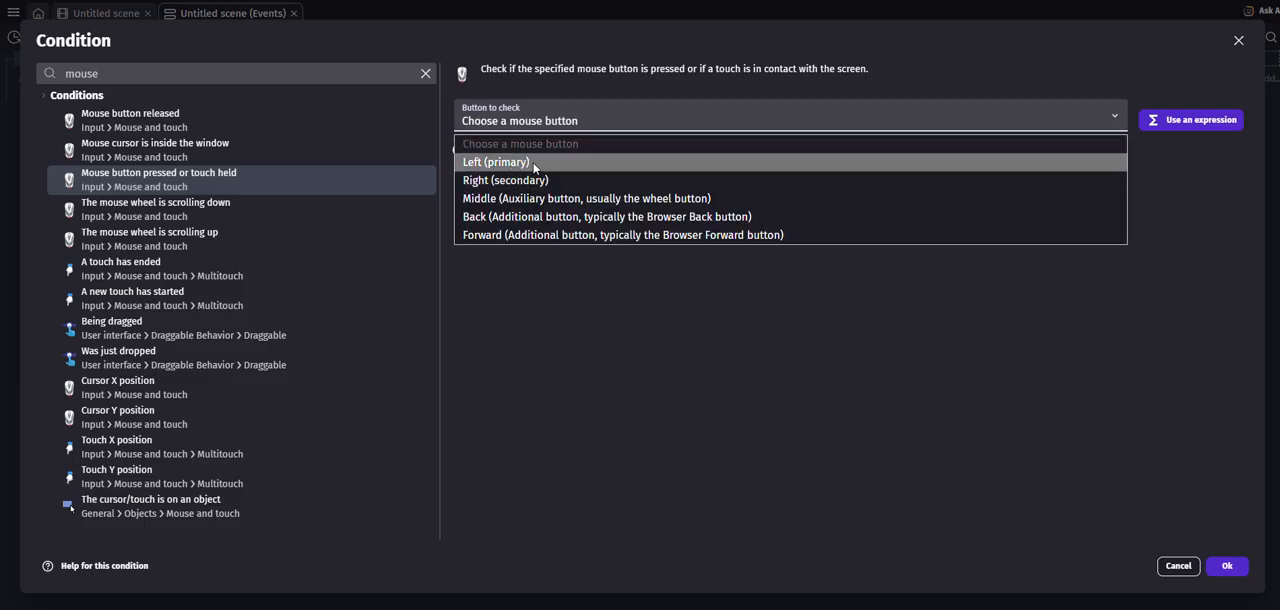
{"action": "left_click", "coordinate": [534, 166]}
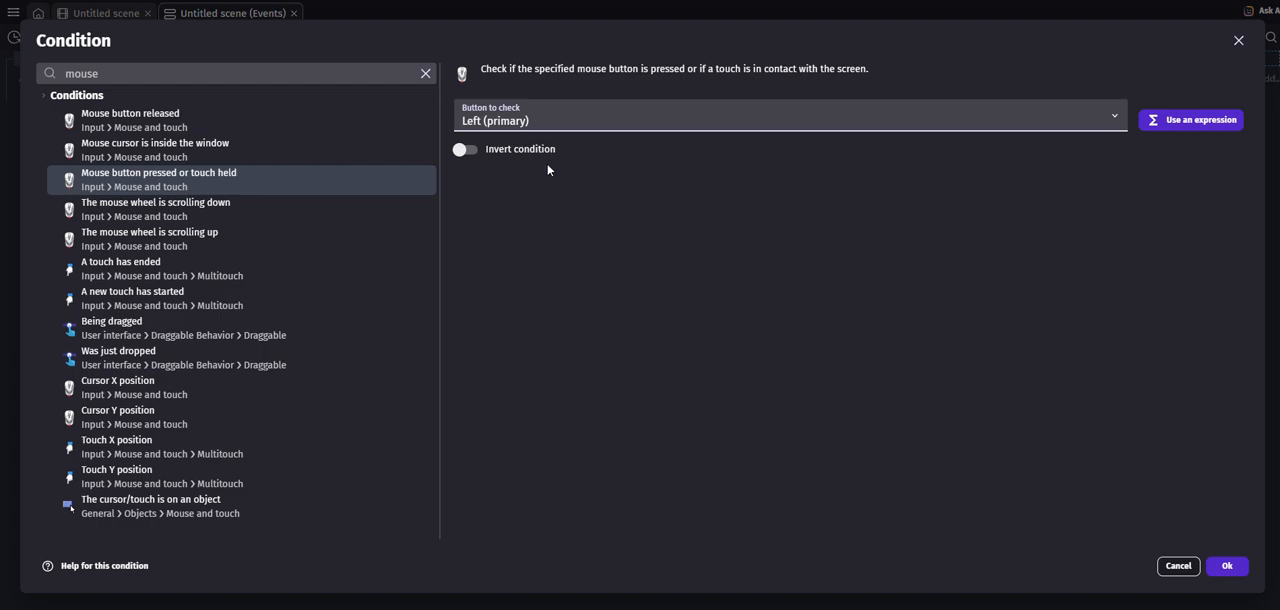
{"action": "left_click", "coordinate": [1240, 568]}
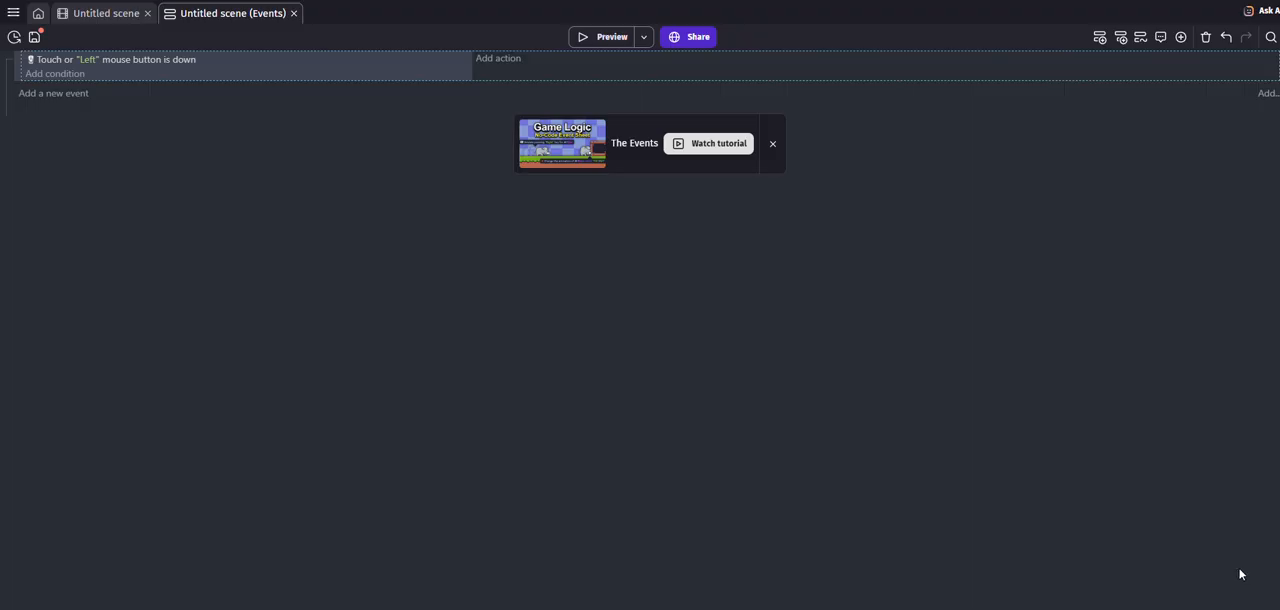
- Start an action for the Player in the mouse event, choosing "Fire bullets toward an angle"
{"action": "left_click", "coordinate": [491, 63]}
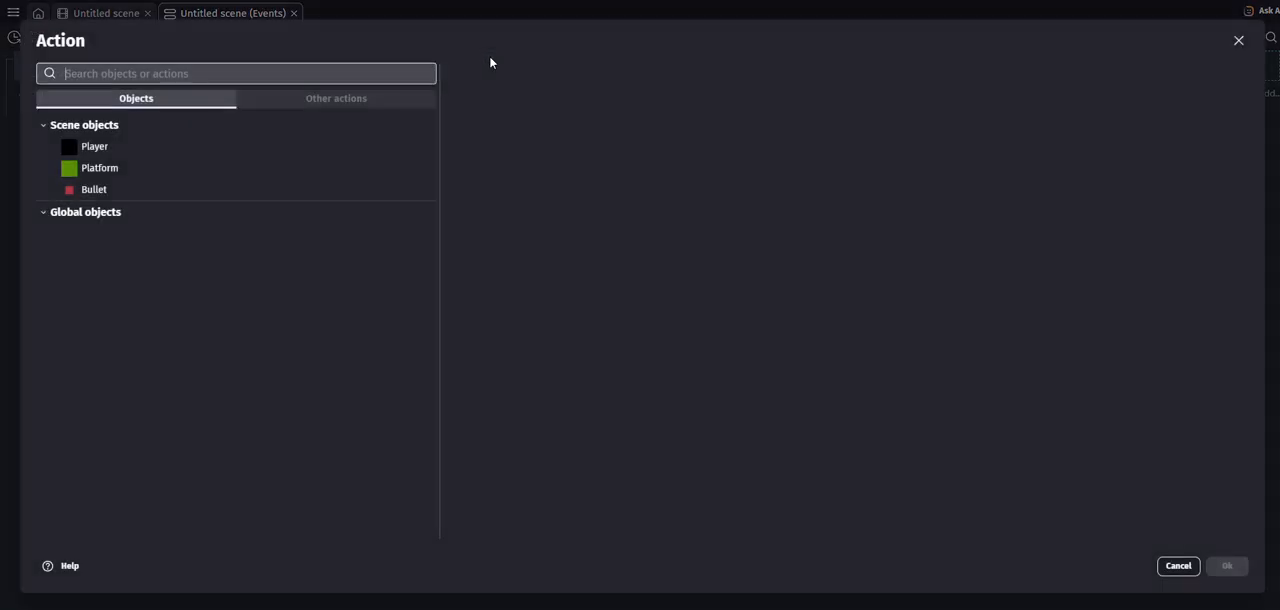
{"action": "left_click", "coordinate": [100, 147]}
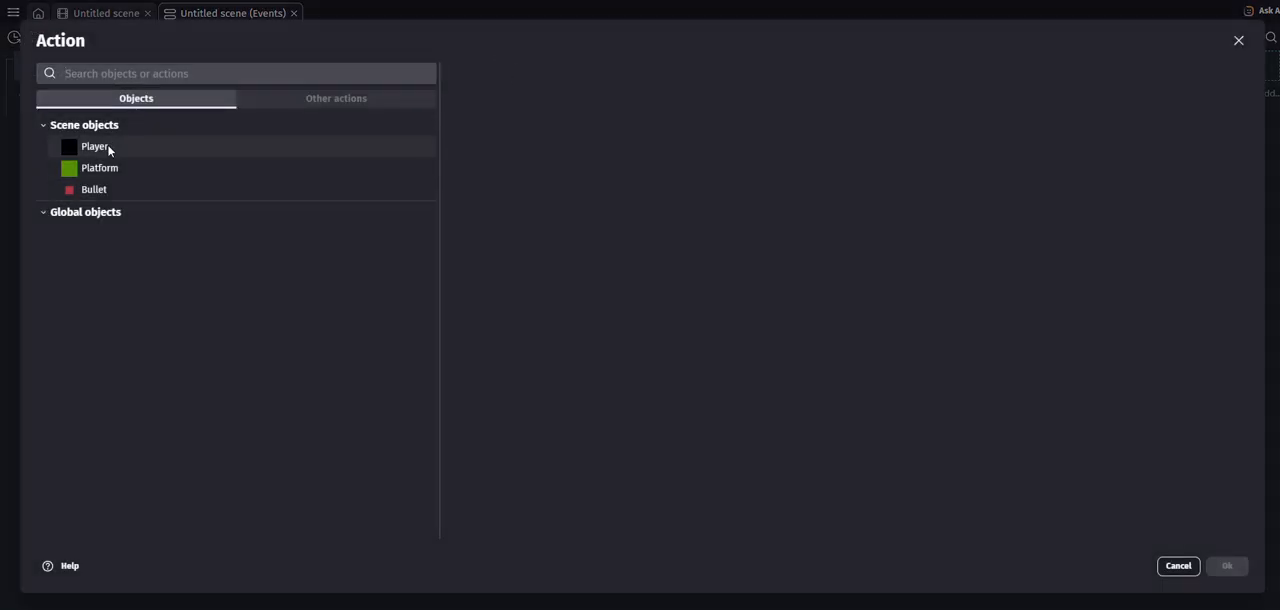
{"action": "type", "text": "fire"}
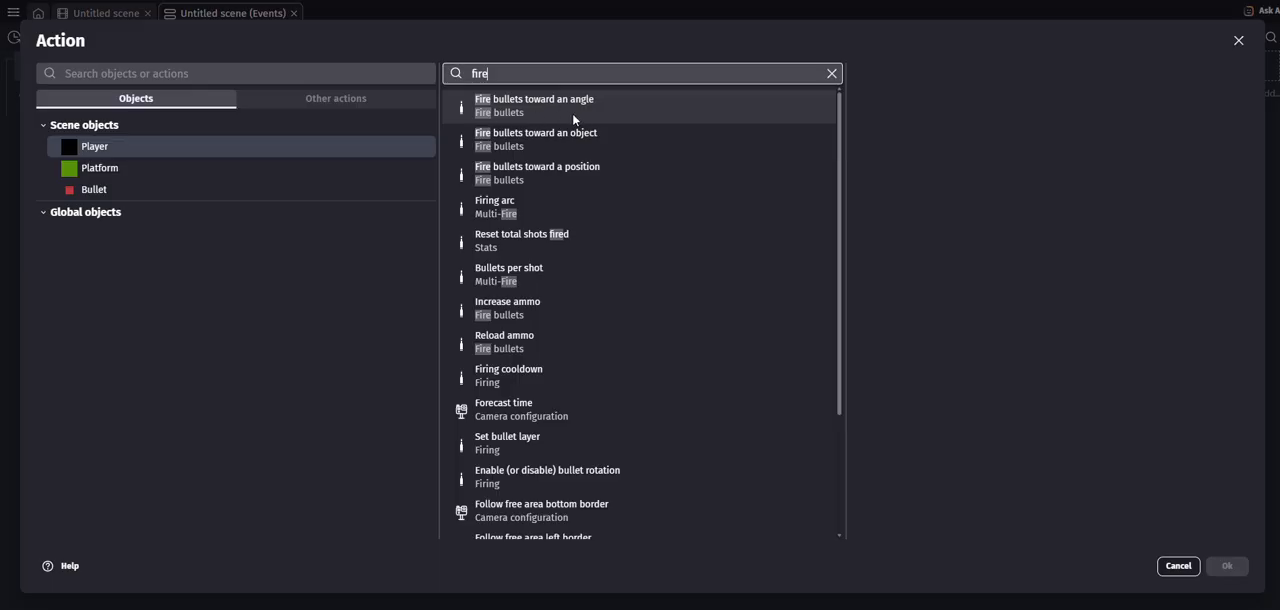
{"action": "left_click", "coordinate": [572, 110]}
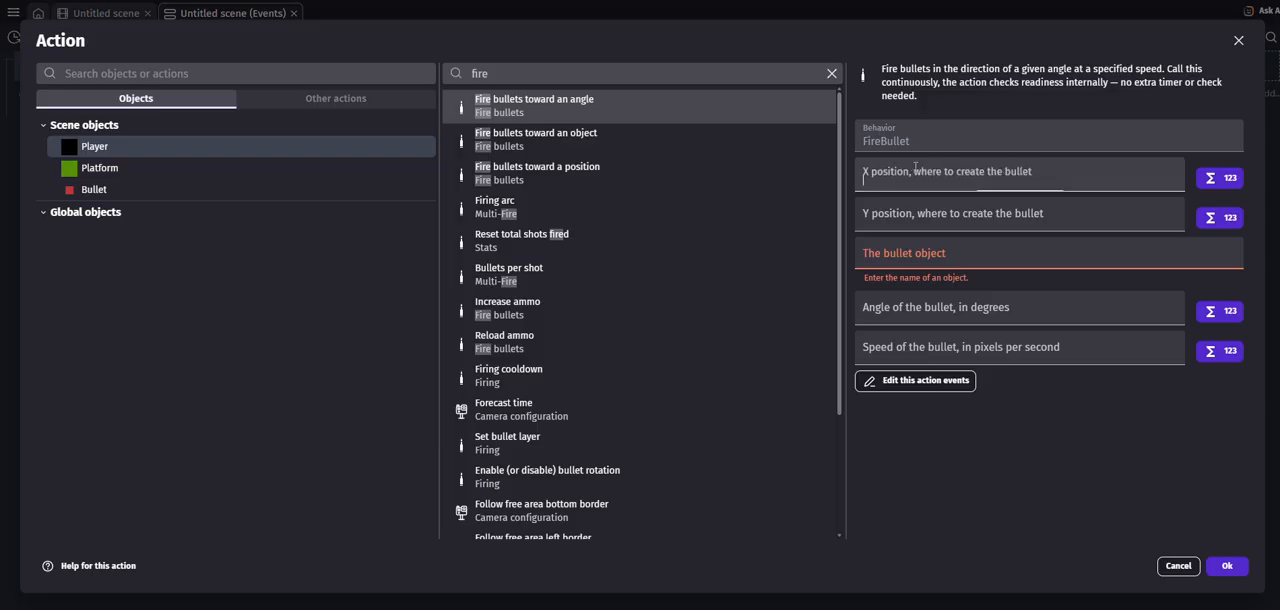
- Set the bullet's creation position to Player.X() for X and Player.Y() for Y
{"action": "left_click", "coordinate": [925, 170]}
{"action": "type", "text": "Player"}
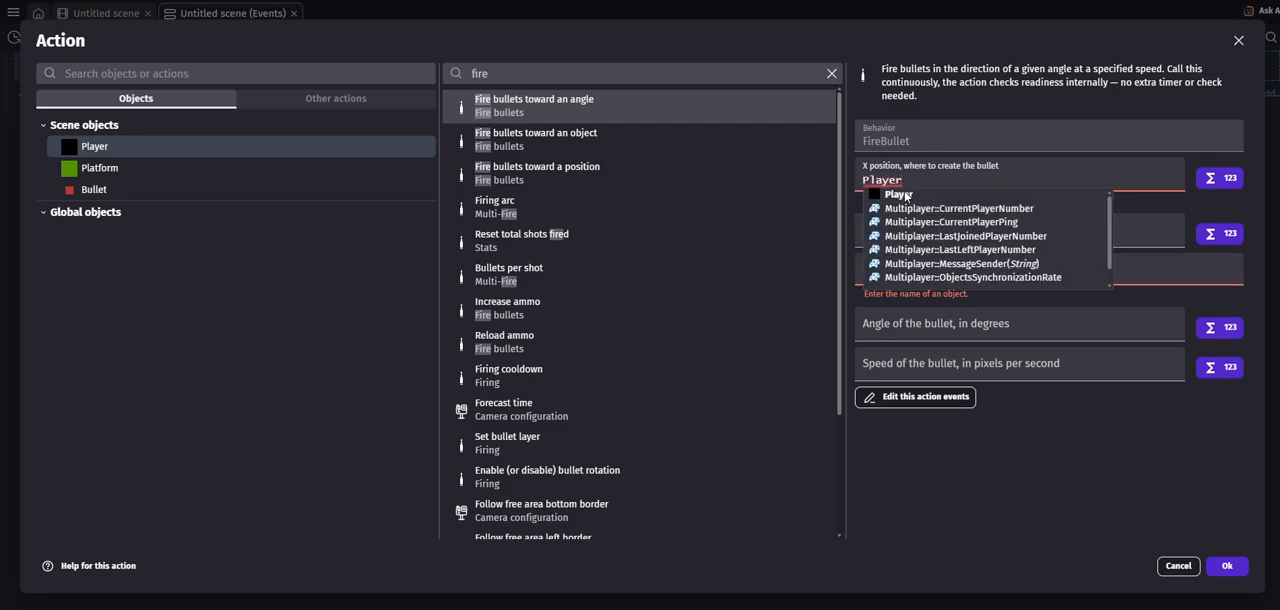
{"action": "type", "text": "."}
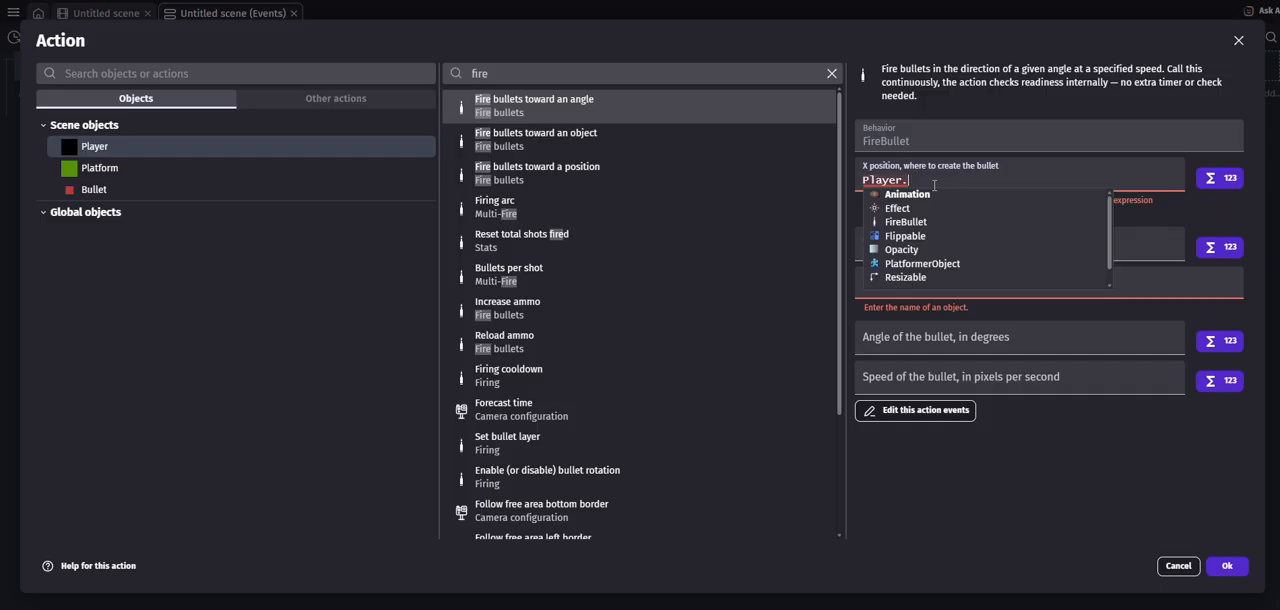
{"action": "type", "text": "X("}
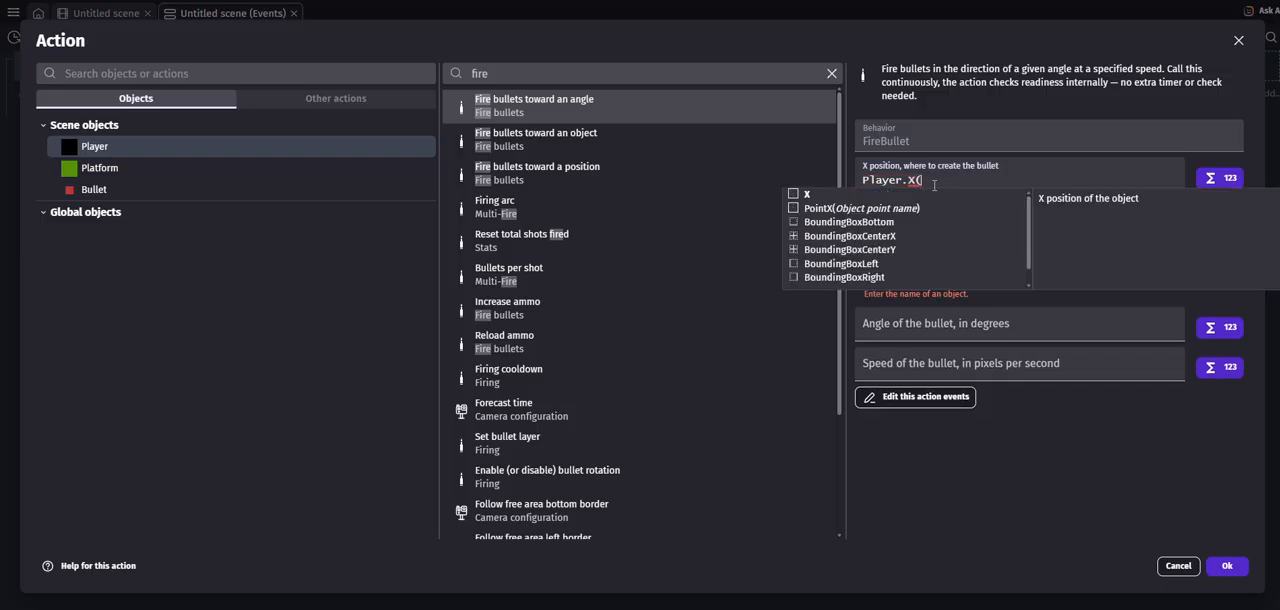
{"action": "key", "text": "Return"}
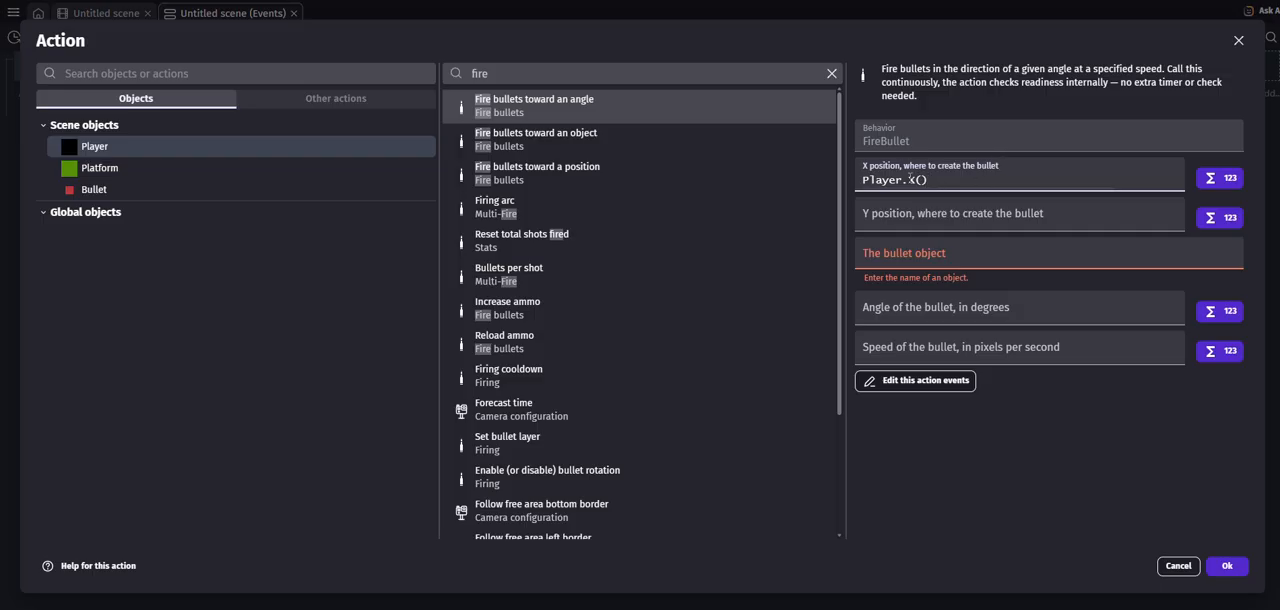
{"action": "left_click", "coordinate": [919, 215]}
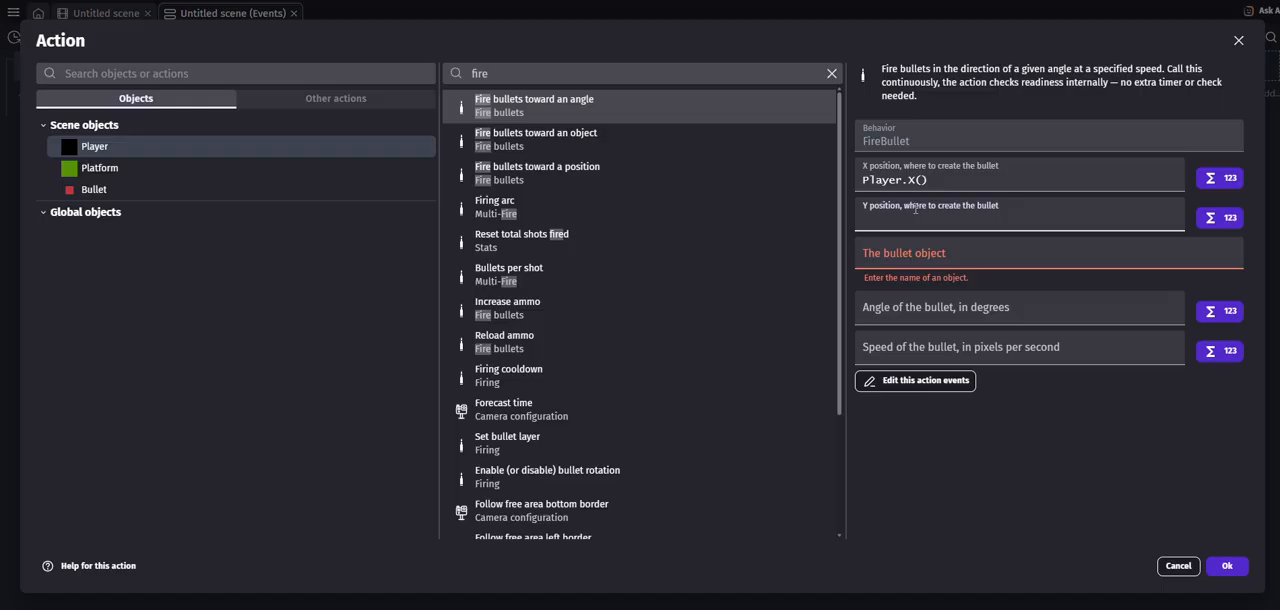
{"action": "type", "text": "Player"}
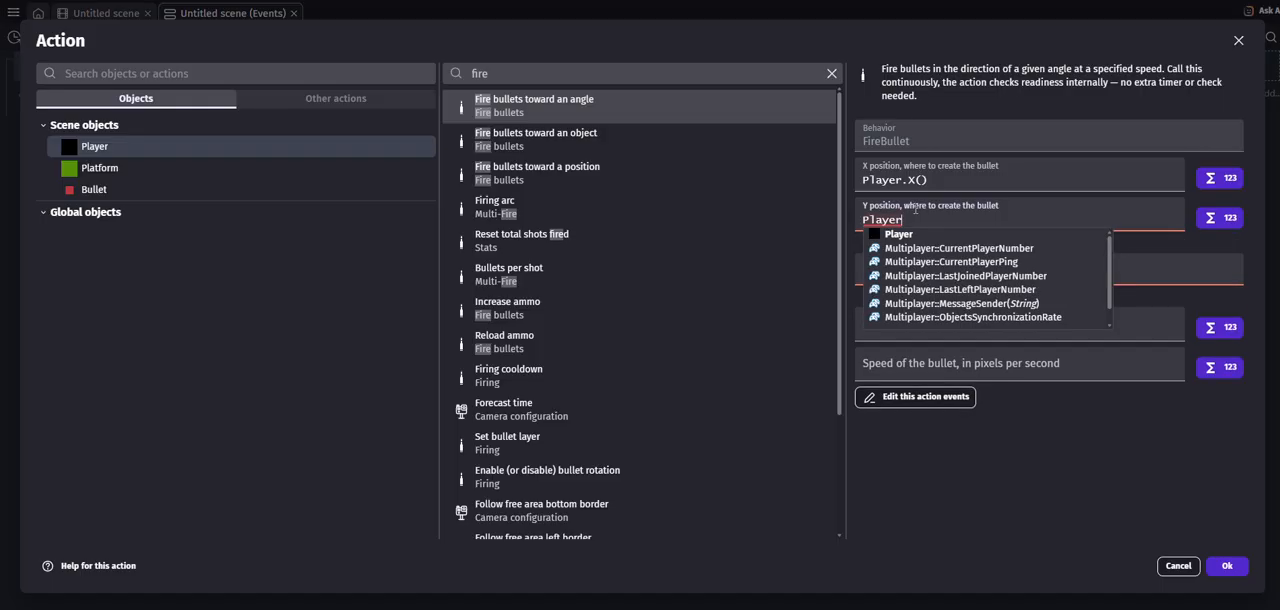
{"action": "type", "text": ".Y()"}
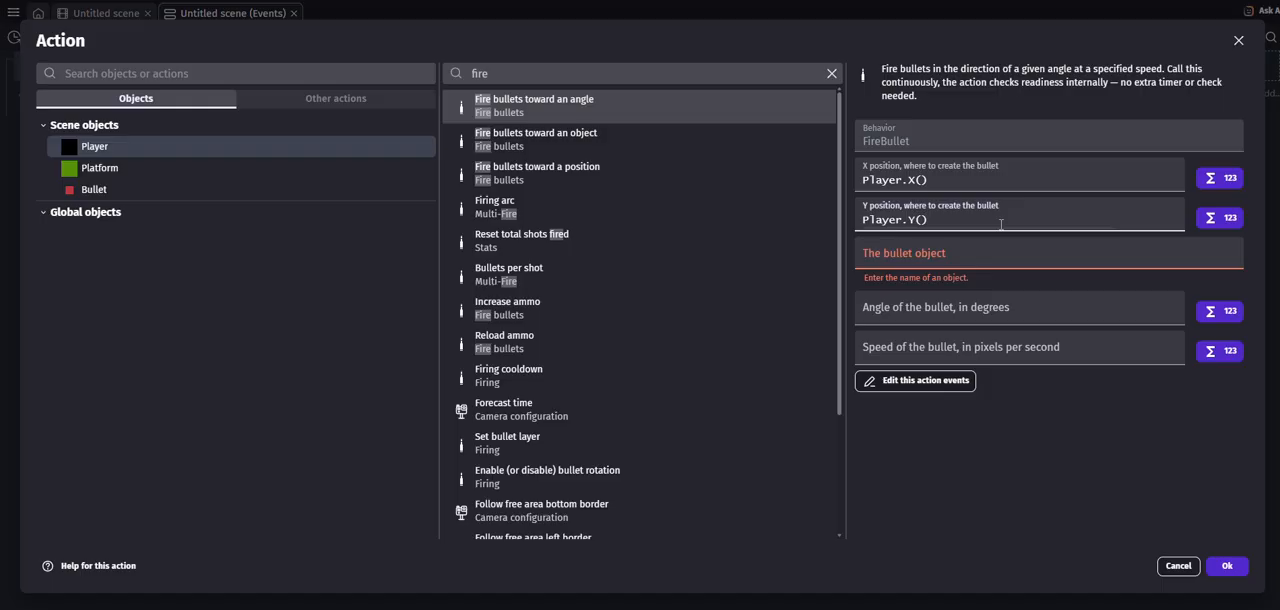
- Choose Bullet as the bullet object and start the angle expression with ToDeg(atan2())
{"action": "left_click", "coordinate": [928, 250]}
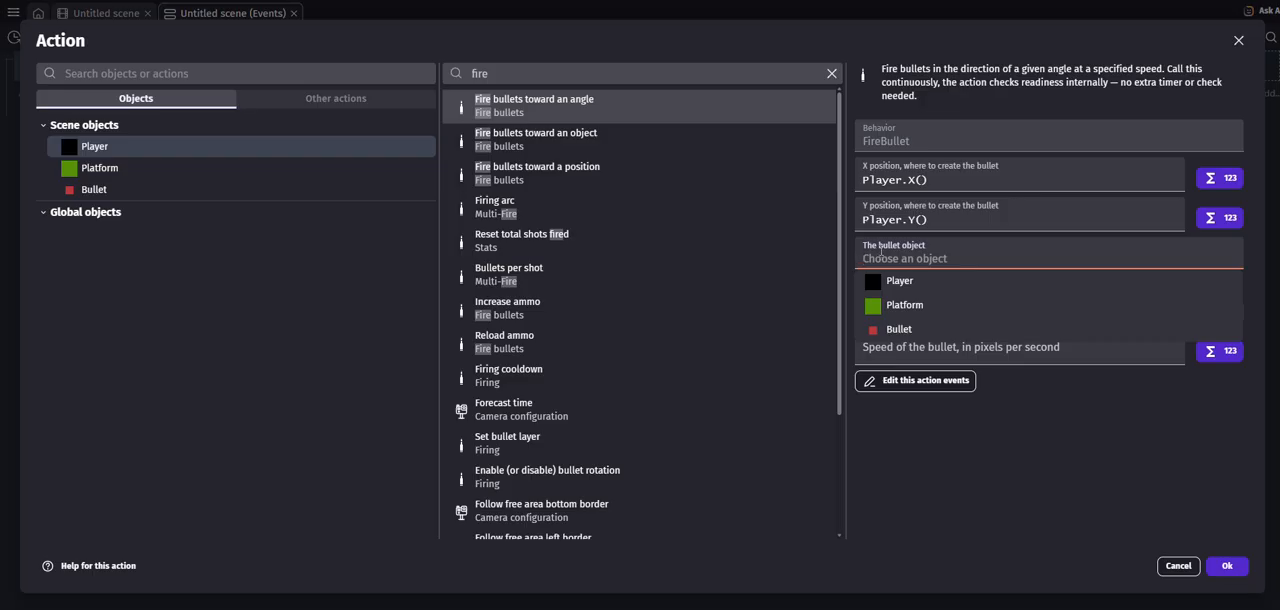
{"action": "left_click", "coordinate": [897, 329]}
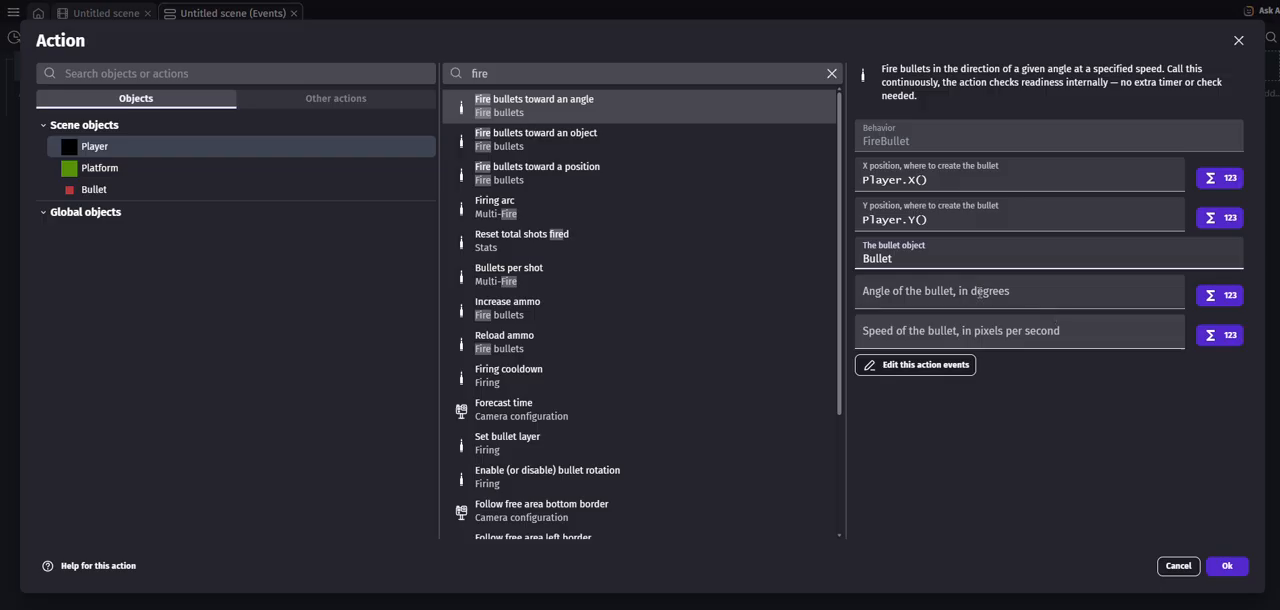
{"action": "left_click", "coordinate": [873, 290]}
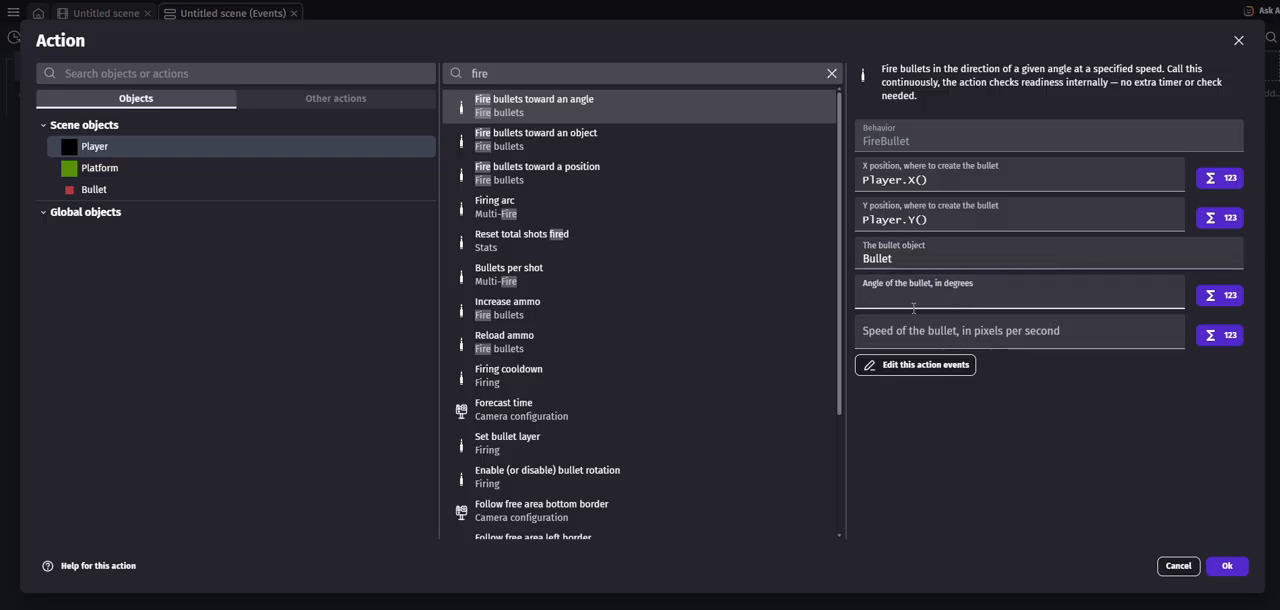
{"action": "type", "text": "ToDeg("}
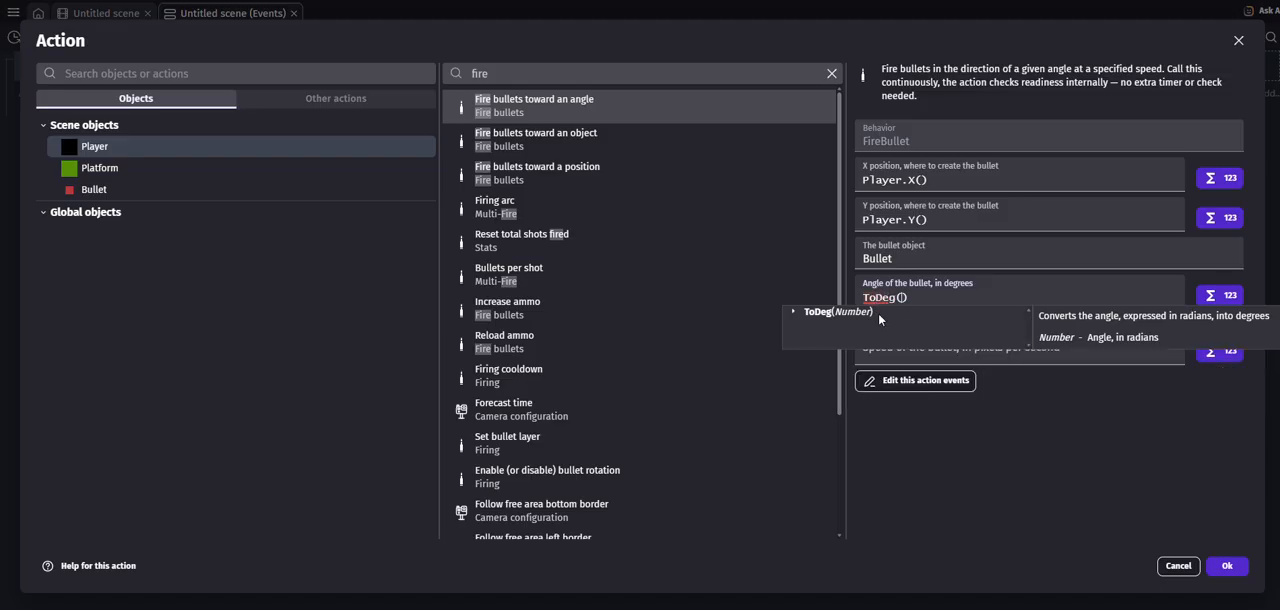
{"action": "left_click", "coordinate": [878, 313]}
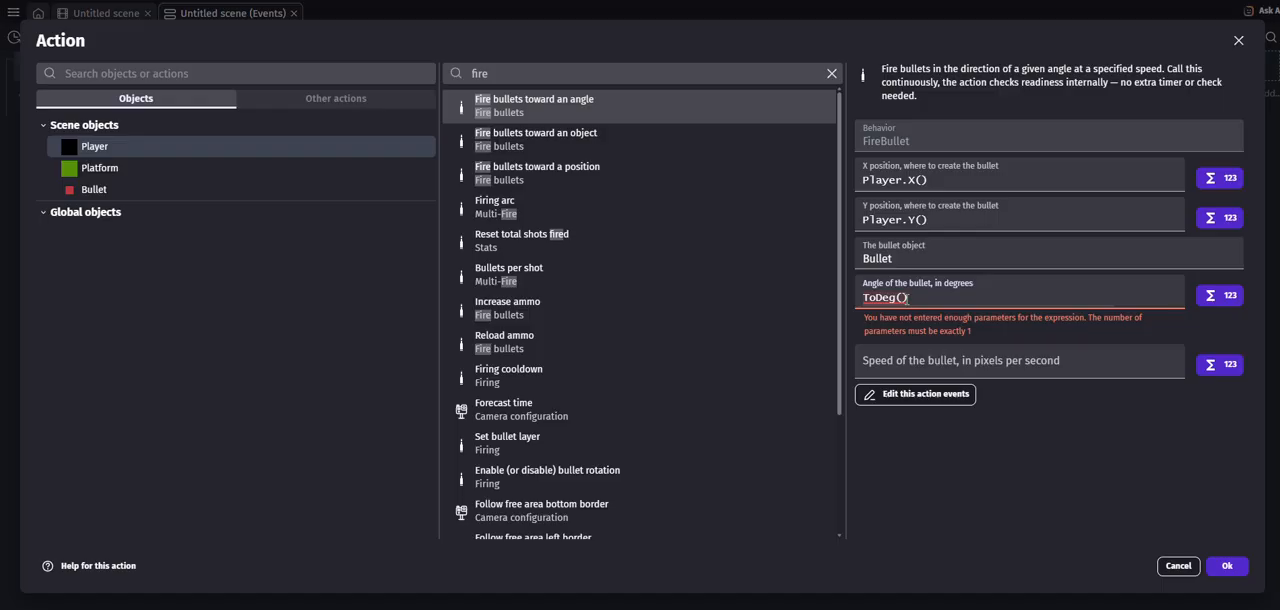
{"action": "type", "text": "ata"}
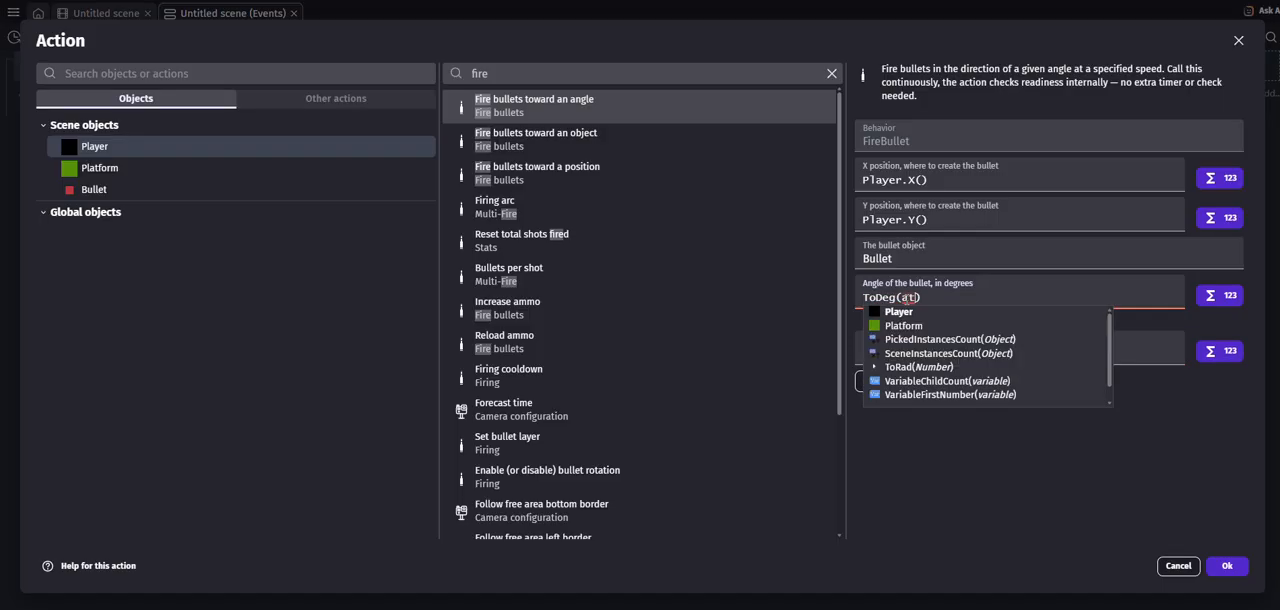
{"action": "type", "text": "n2"}
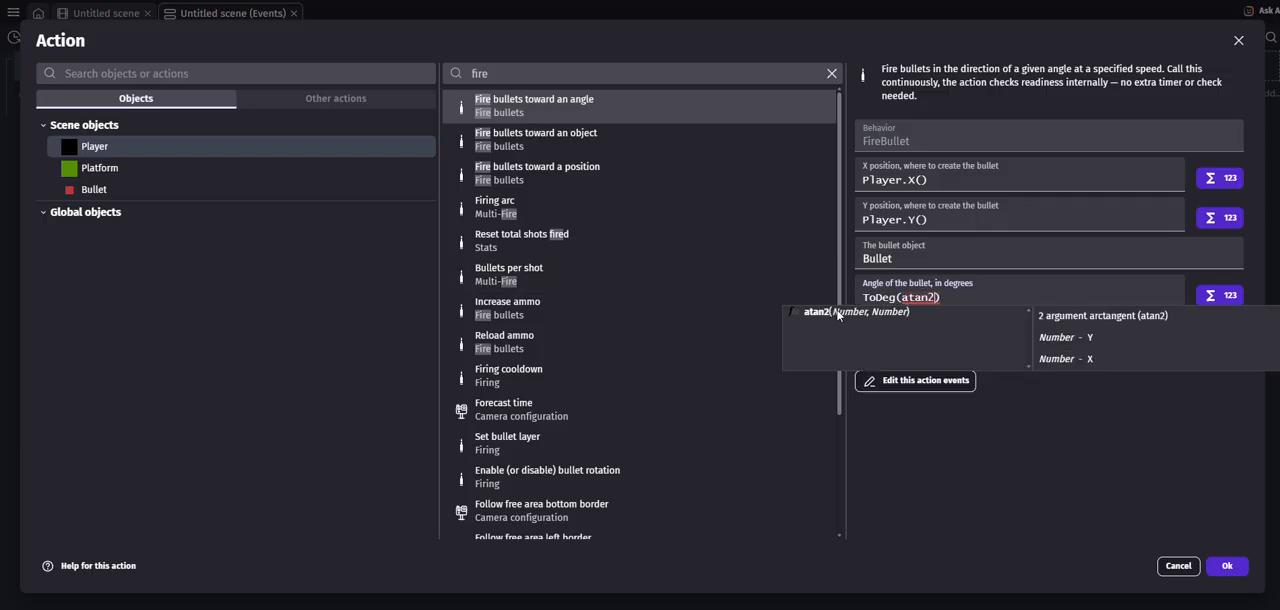
{"action": "type", "text": "()"}
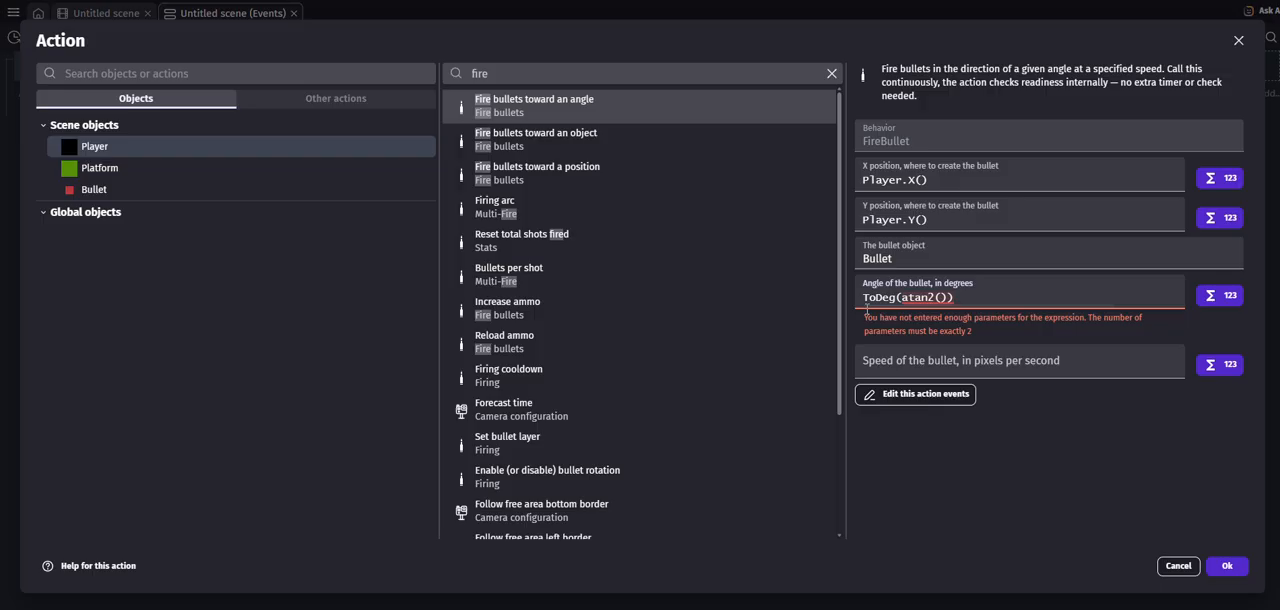
- Enter MouseY() - Player.Y() as the first atan2 argument in the bullet's angle expression
{"action": "type", "text": "Mouse"}
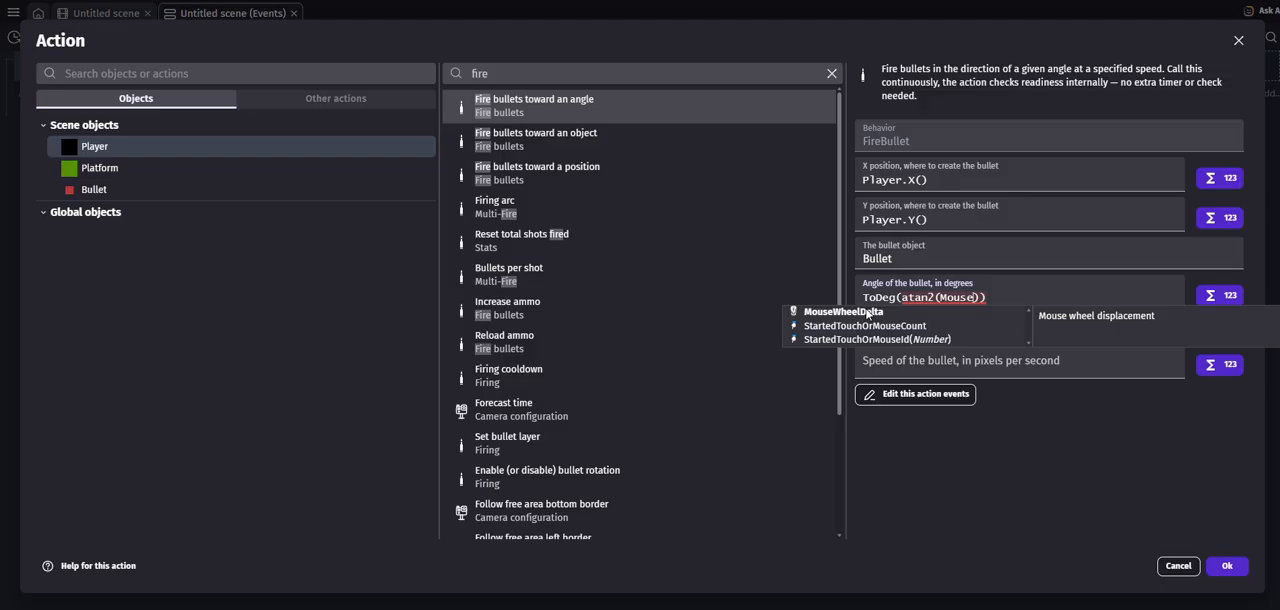
{"action": "type", "text": "Y()"}
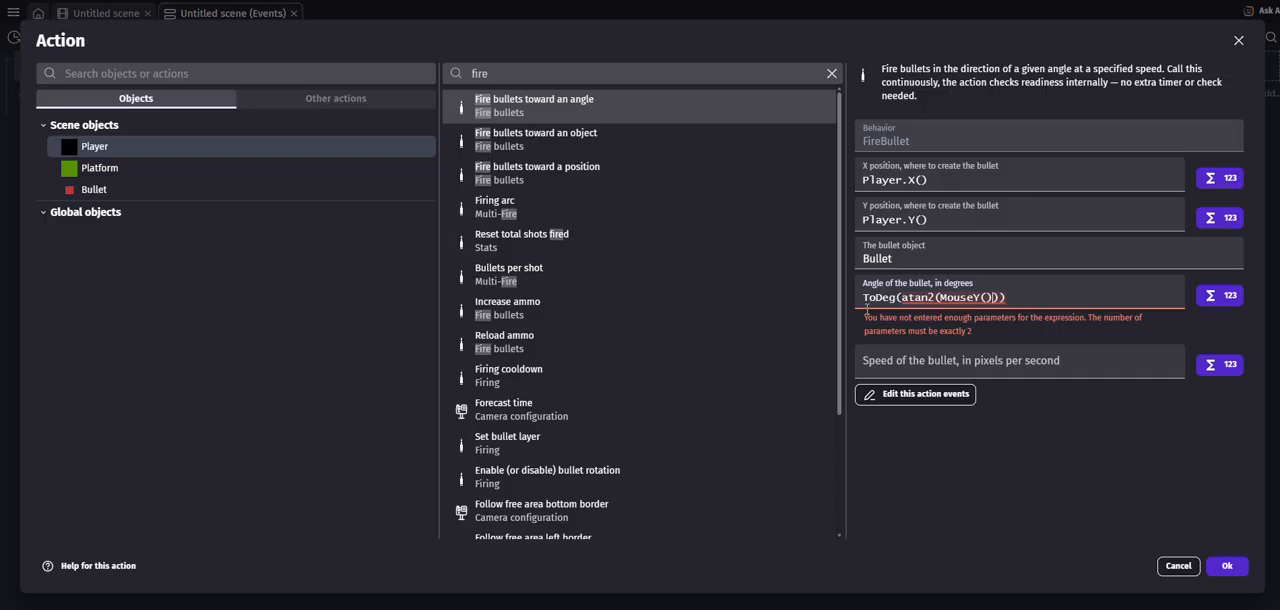
{"action": "type", "text": " - "}
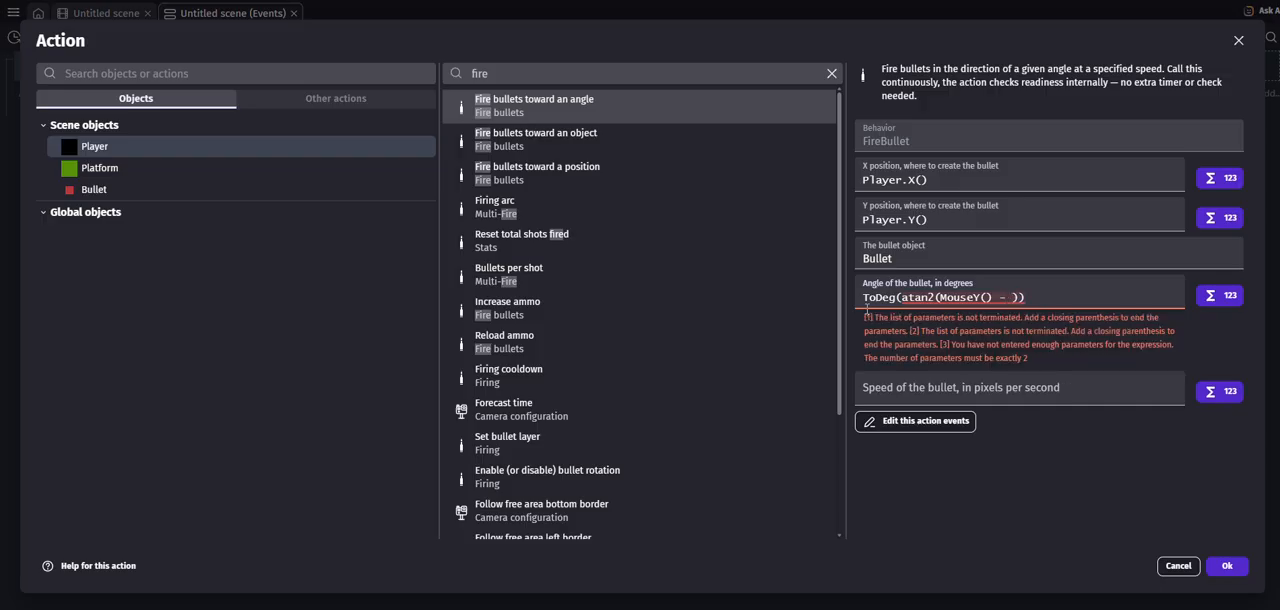
{"action": "type", "text": "Player"}
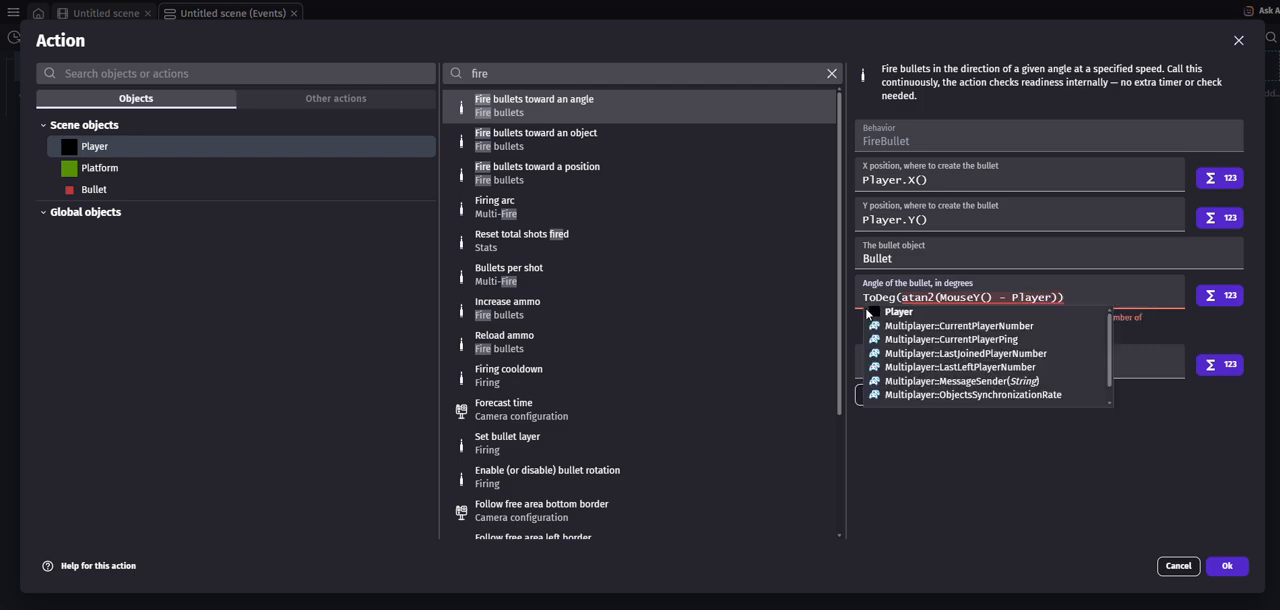
{"action": "type", "text": "."}
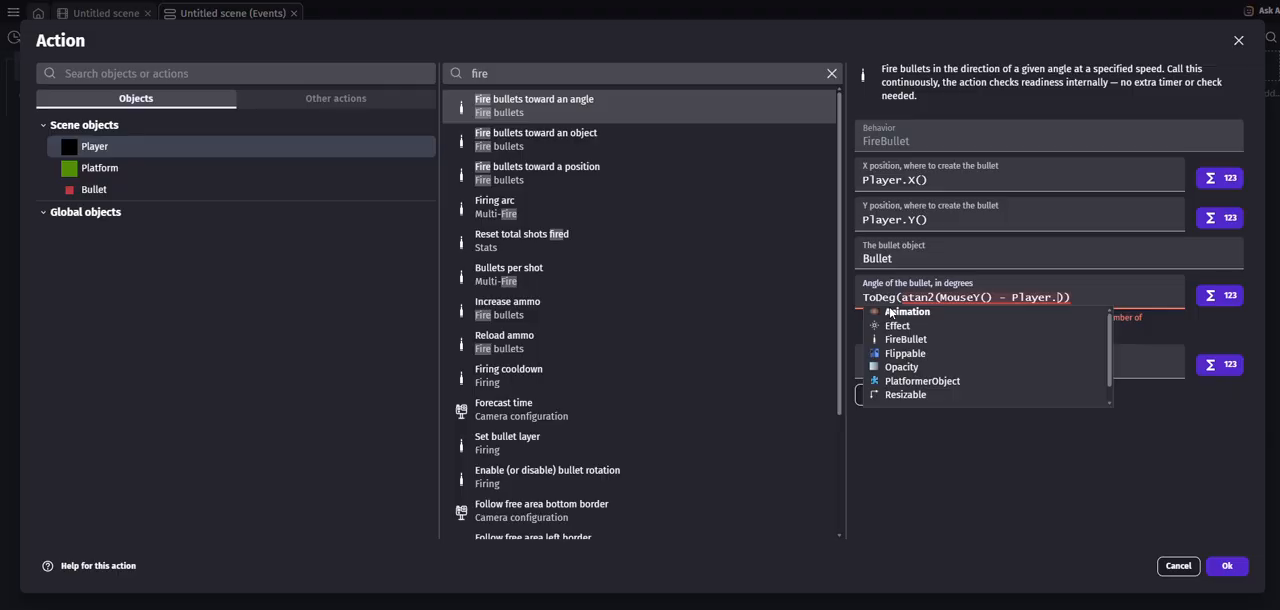
{"action": "type", "text": "Y()"}
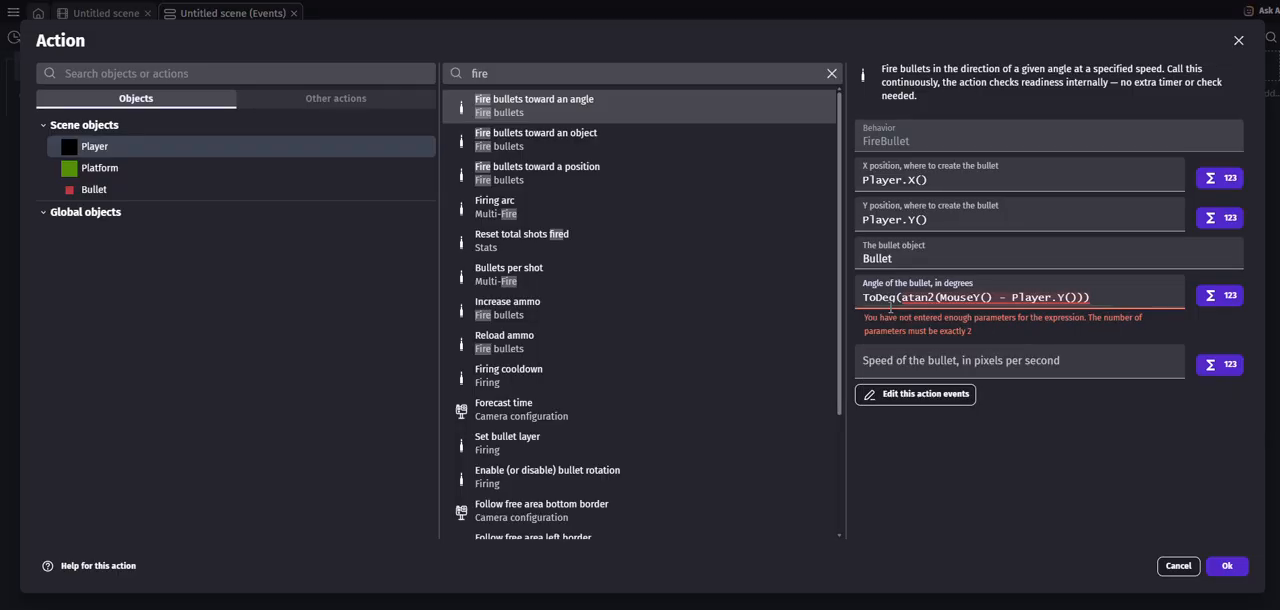
{"action": "type", "text": ","}
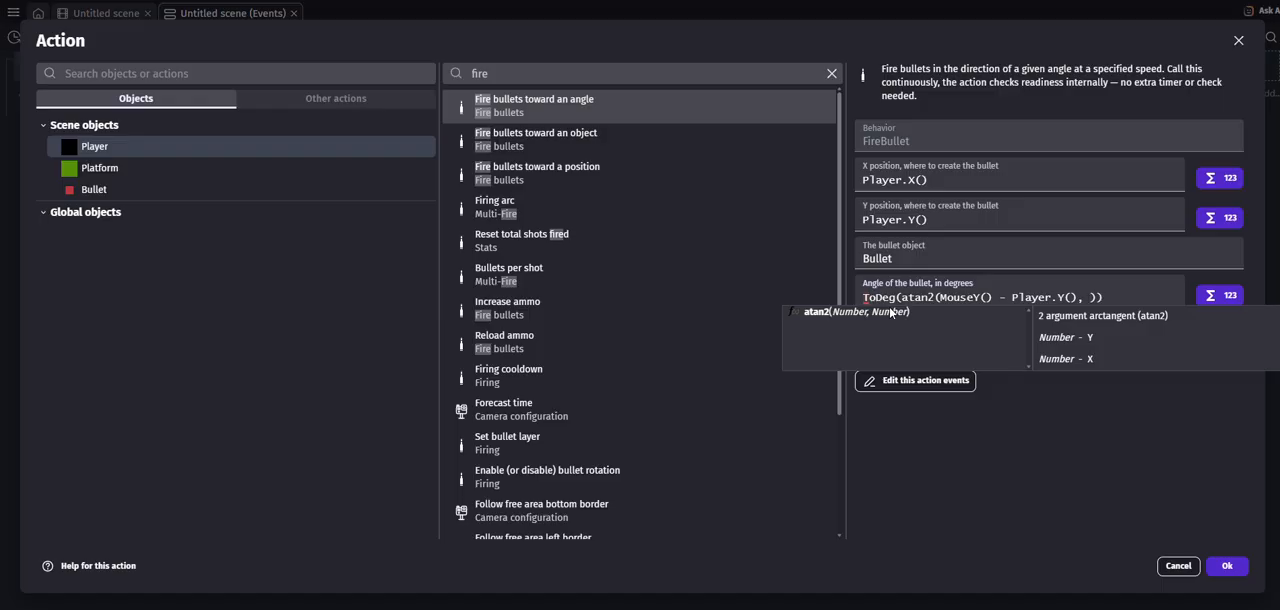
- Complete the bullet's angle expression with MouseX() - Player.X() as the second atan2 argument
{"action": "type", "text": "MouseX()"}
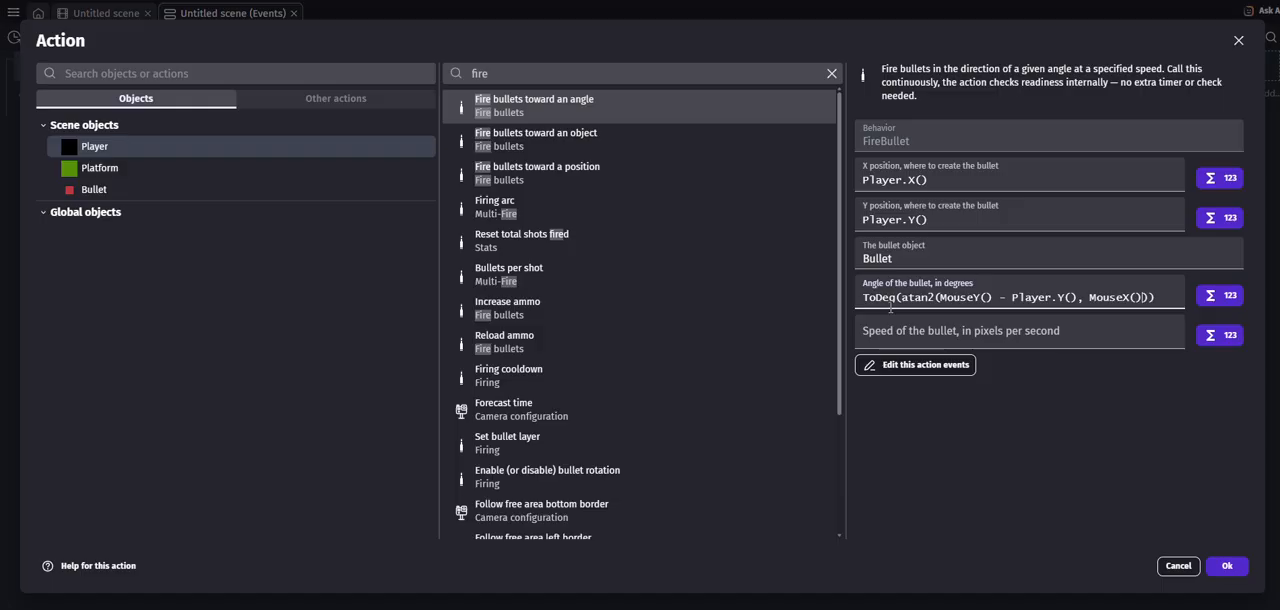
{"action": "type", "text": " - Pla"}
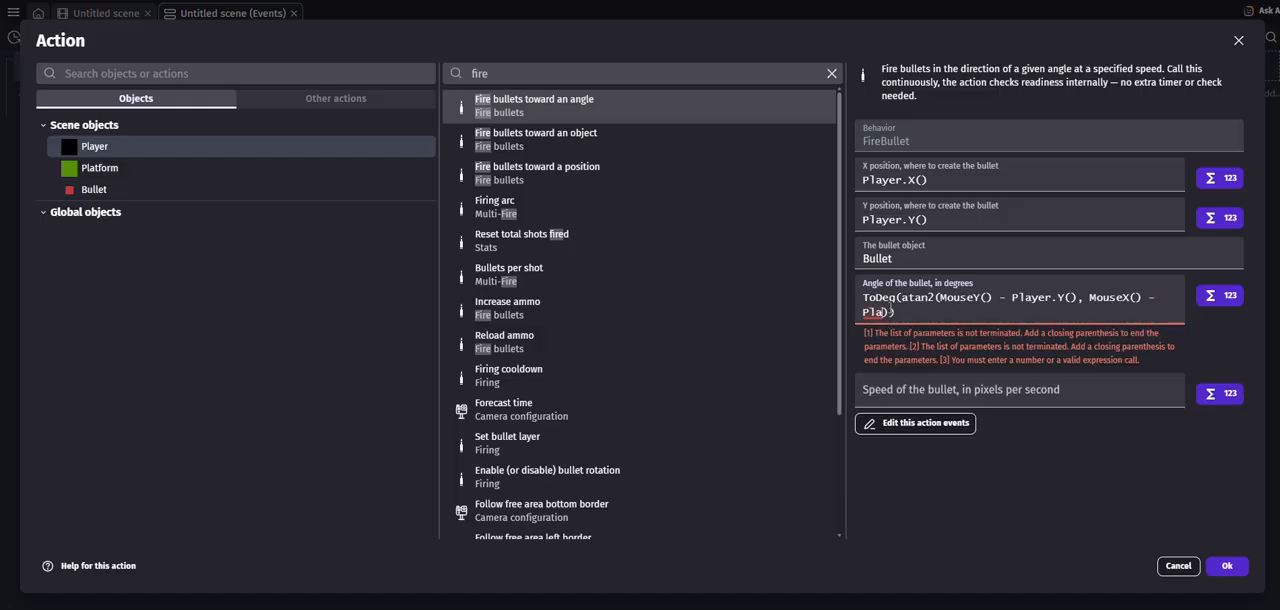
{"action": "type", "text": "yer.X"}
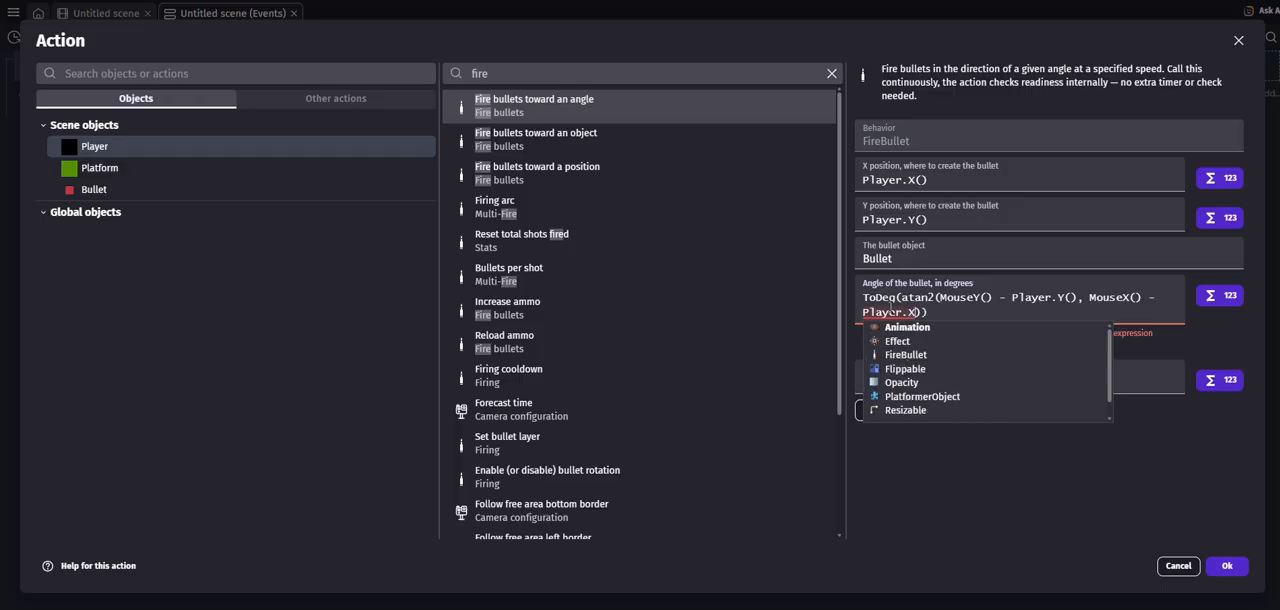
{"action": "type", "text": "()"}
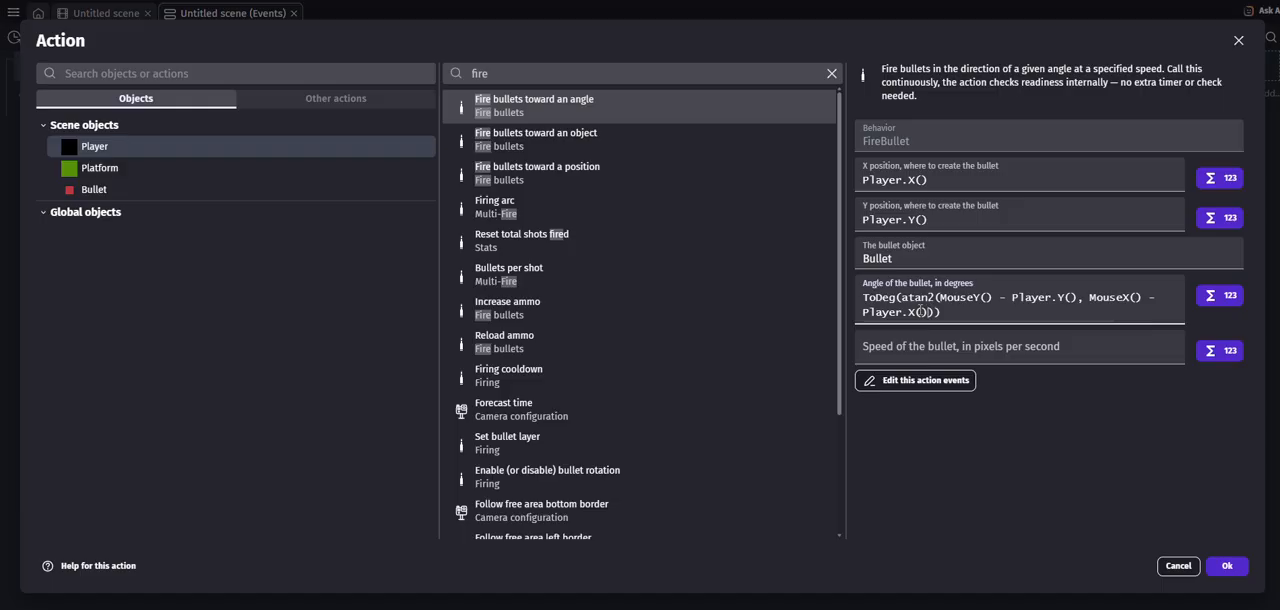
{"action": "left_click_drag", "start_coordinate": [953, 312], "coordinate": [866, 298]}
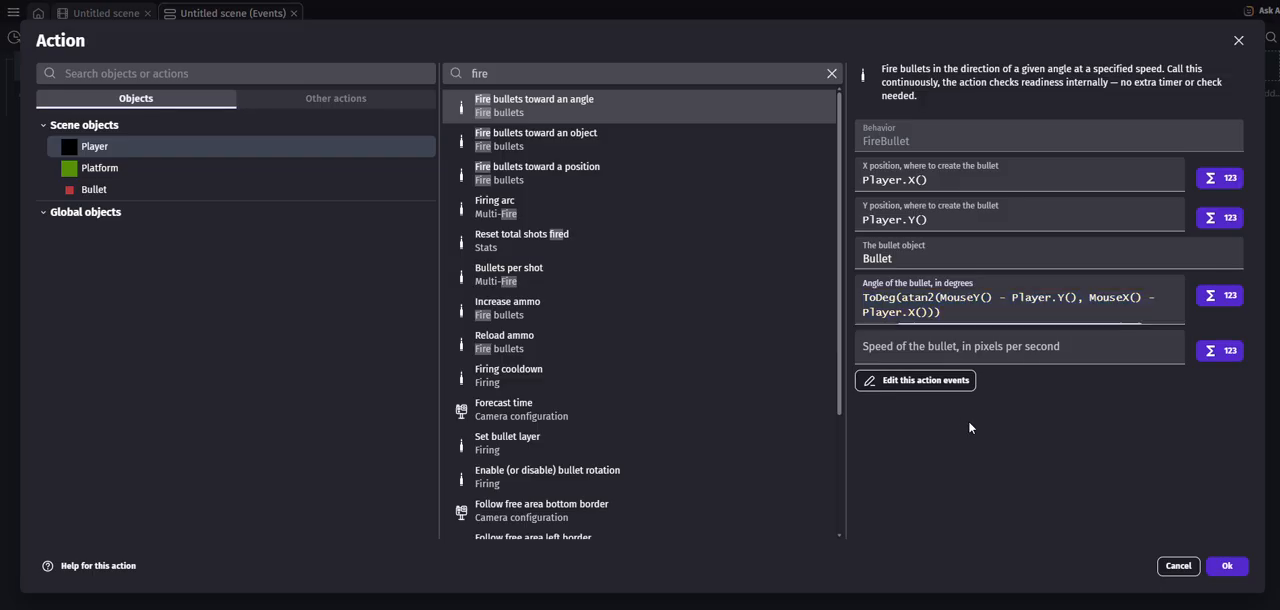
- Set the bullet's speed to 800 pixels per second and confirm the firing action
{"action": "left_click", "coordinate": [910, 349]}
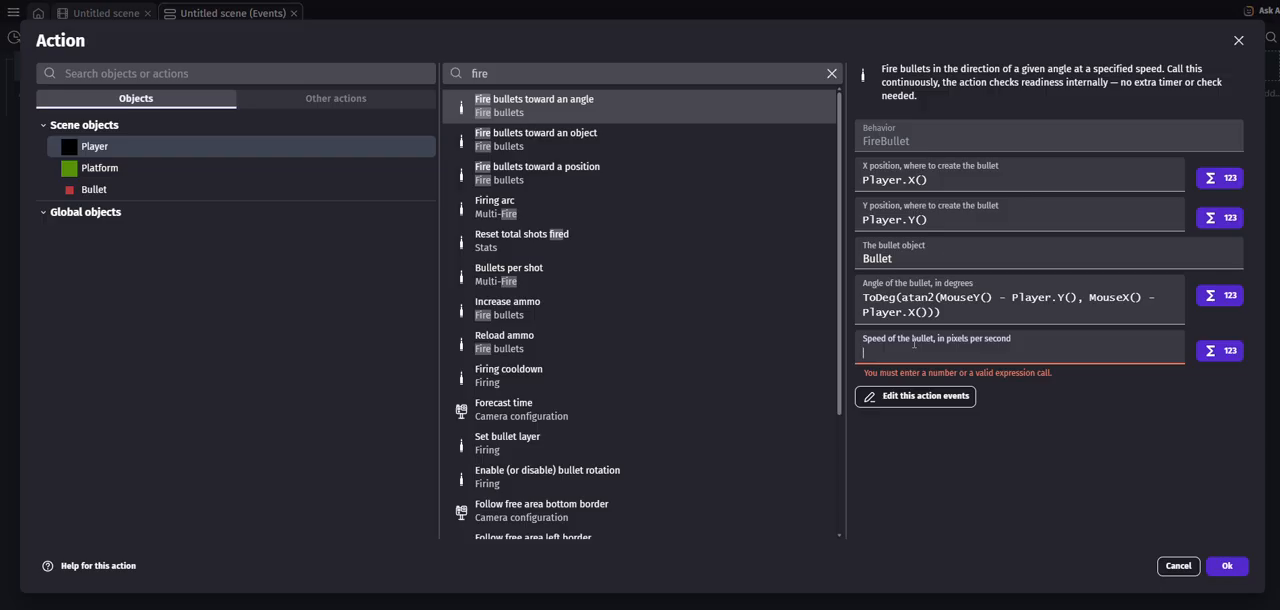
{"action": "type", "text": "800"}
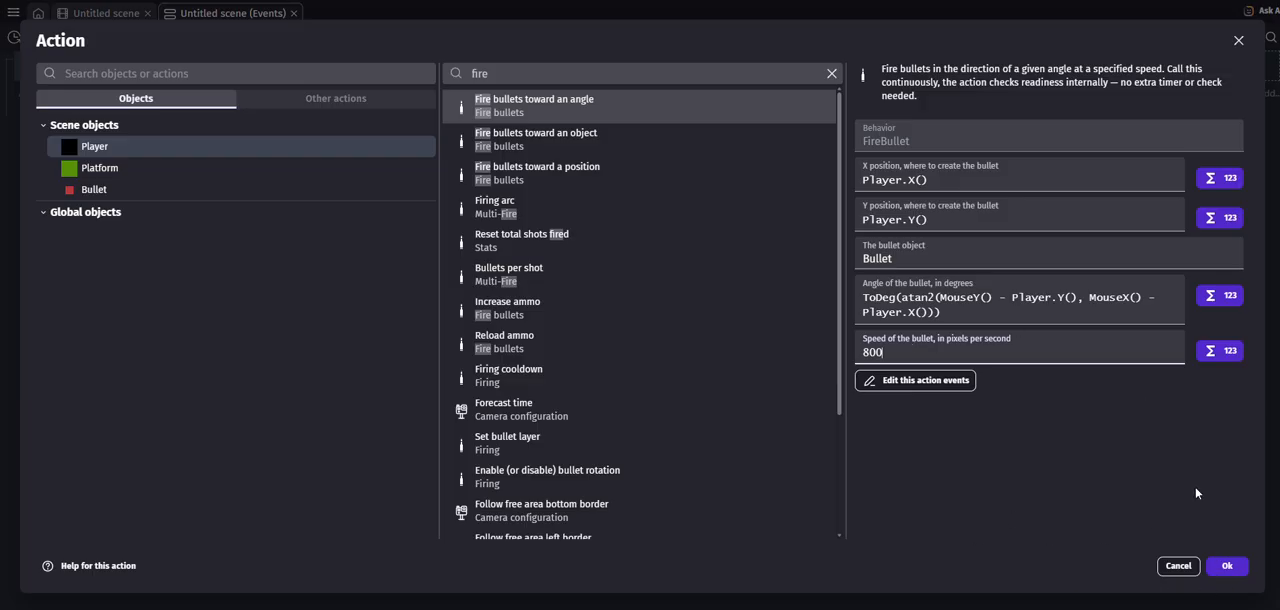
{"action": "left_click", "coordinate": [1227, 566]}
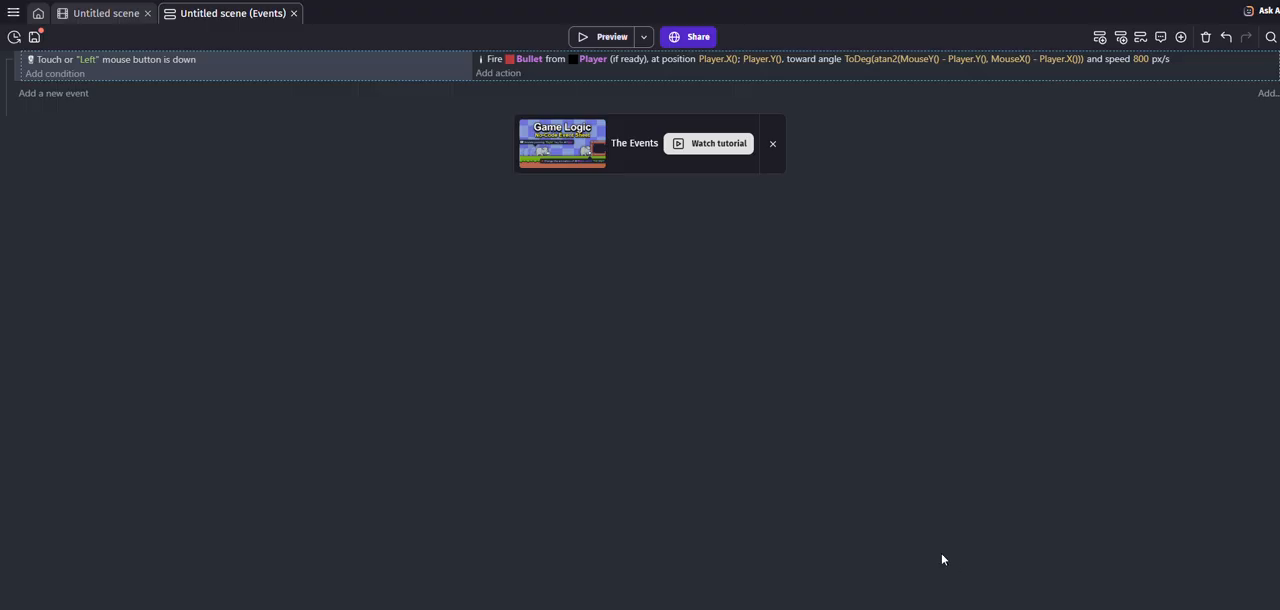
- Return to the scene and preview the game, moving the player and firing bullets to both sides
{"action": "left_click", "coordinate": [91, 12]}
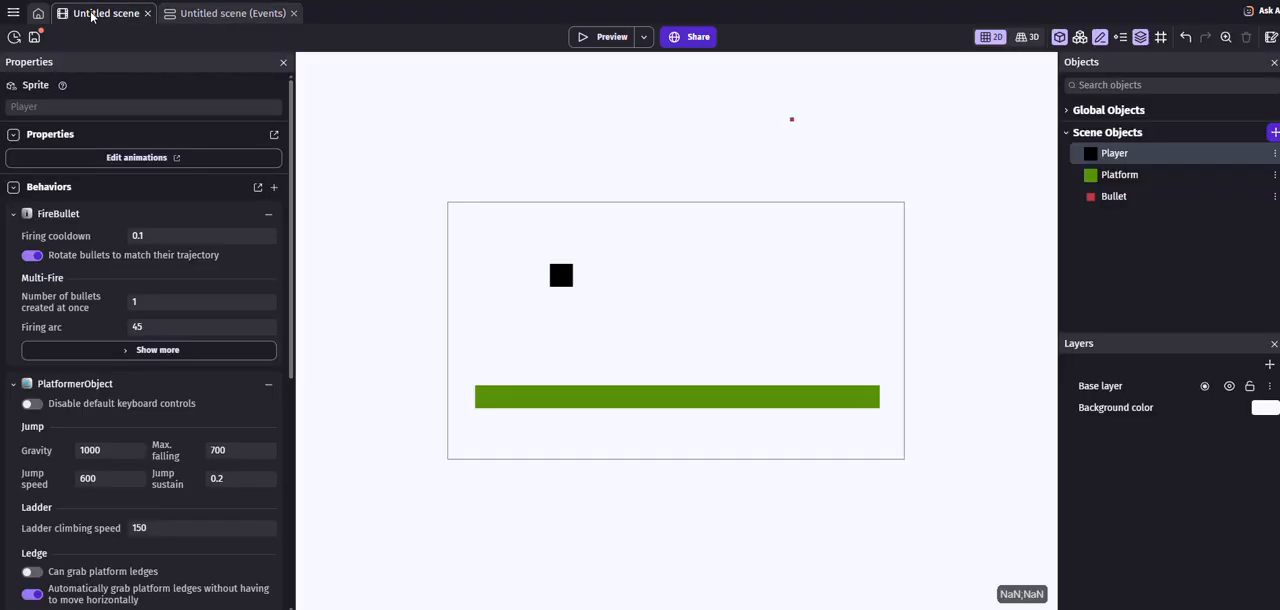
{"action": "left_click", "coordinate": [610, 38]}
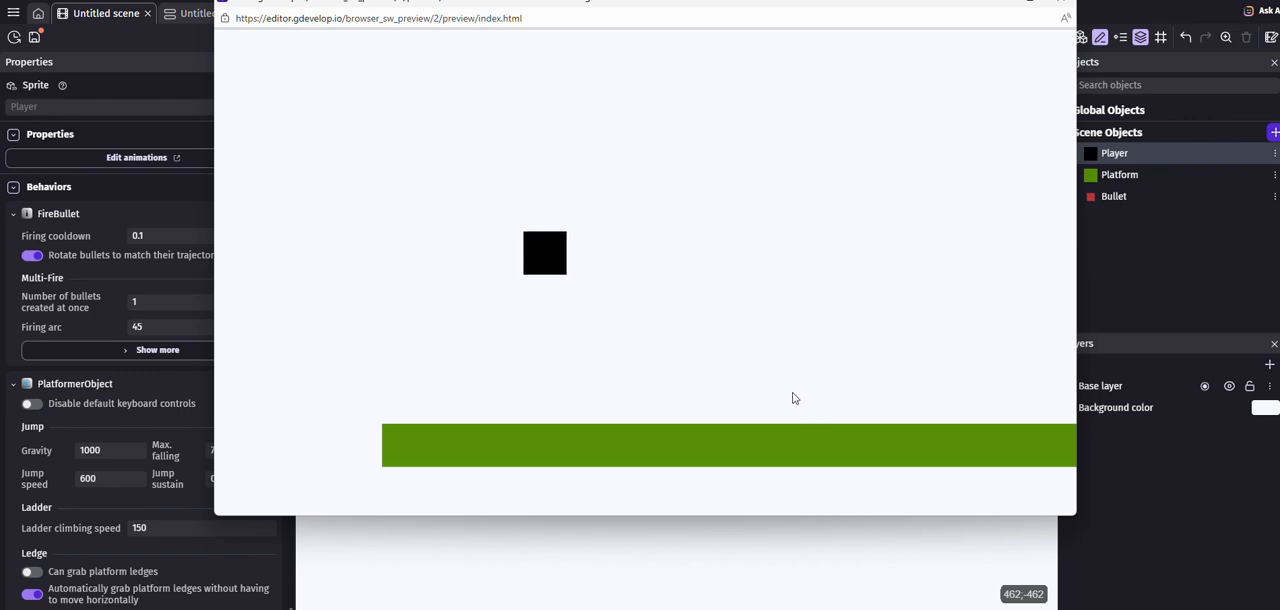
{"action": "key", "text": "Right"}
{"action": "key", "text": "Left"}
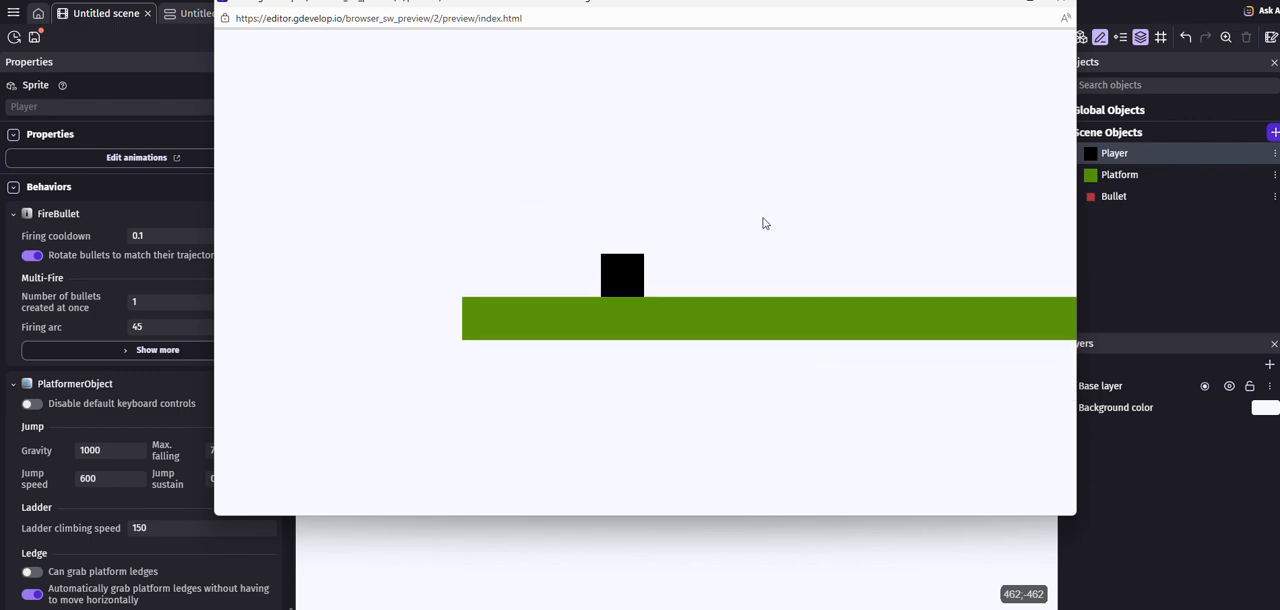
{"action": "key", "text": "Right"}
{"action": "left_click", "coordinate": [925, 144]}
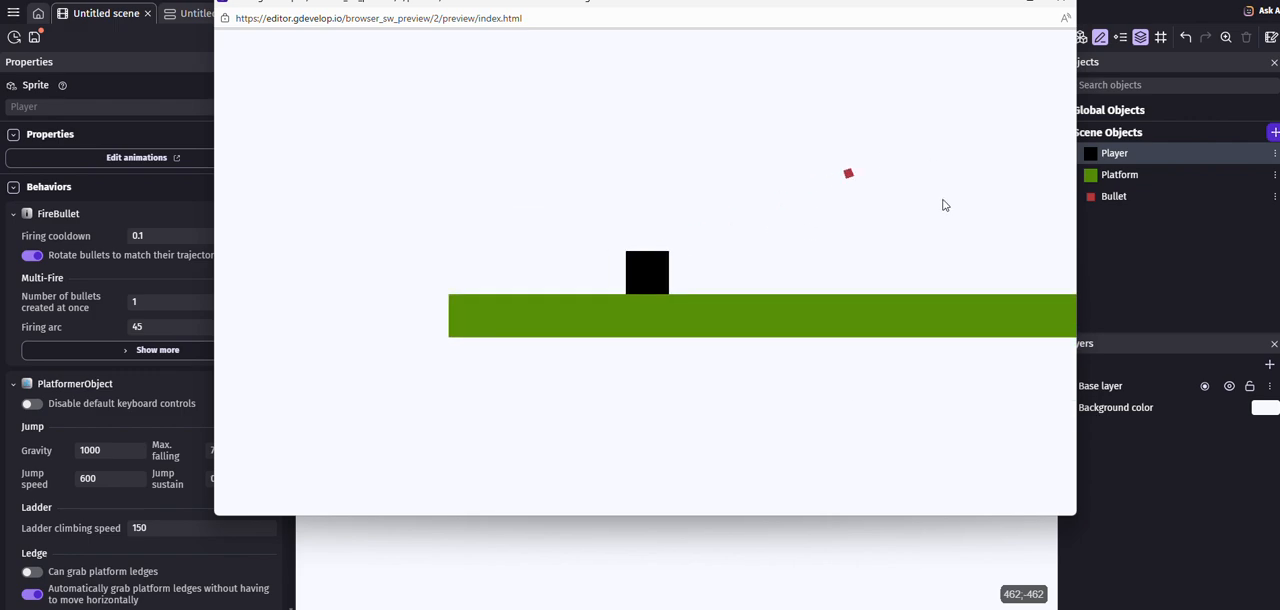
{"action": "left_click", "coordinate": [956, 234]}
{"action": "left_click", "coordinate": [449, 246]}
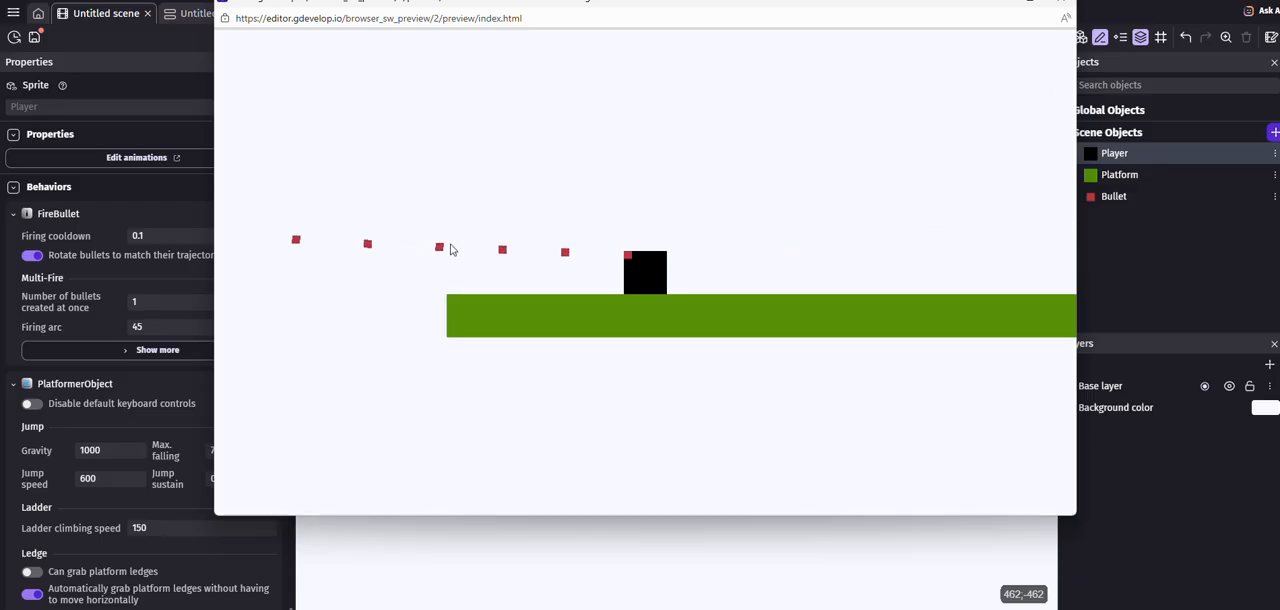
{"action": "left_click", "coordinate": [496, 149]}
{"action": "left_click", "coordinate": [875, 244]}
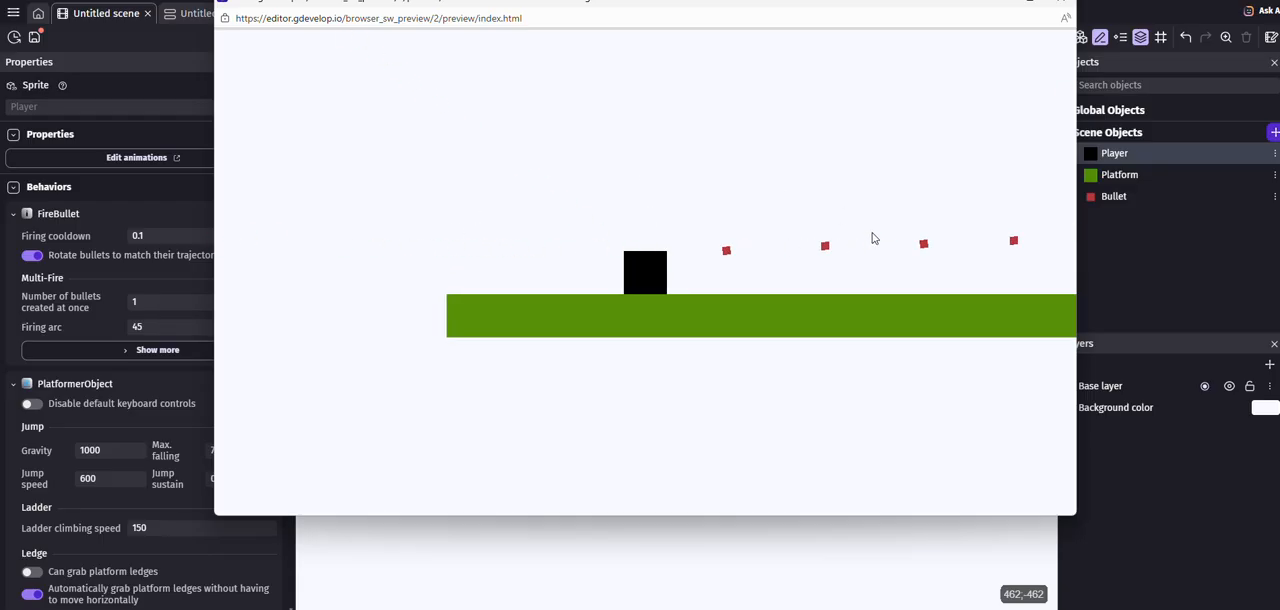
- Test firing in several directions while moving the player along the platform, and close the preview
{"action": "key", "text": "Right"}
{"action": "left_click", "coordinate": [847, 162]}
{"action": "key", "text": "Left"}
{"action": "left_click", "coordinate": [906, 238]}
{"action": "left_click", "coordinate": [920, 246]}
{"action": "left_click", "coordinate": [938, 259]}
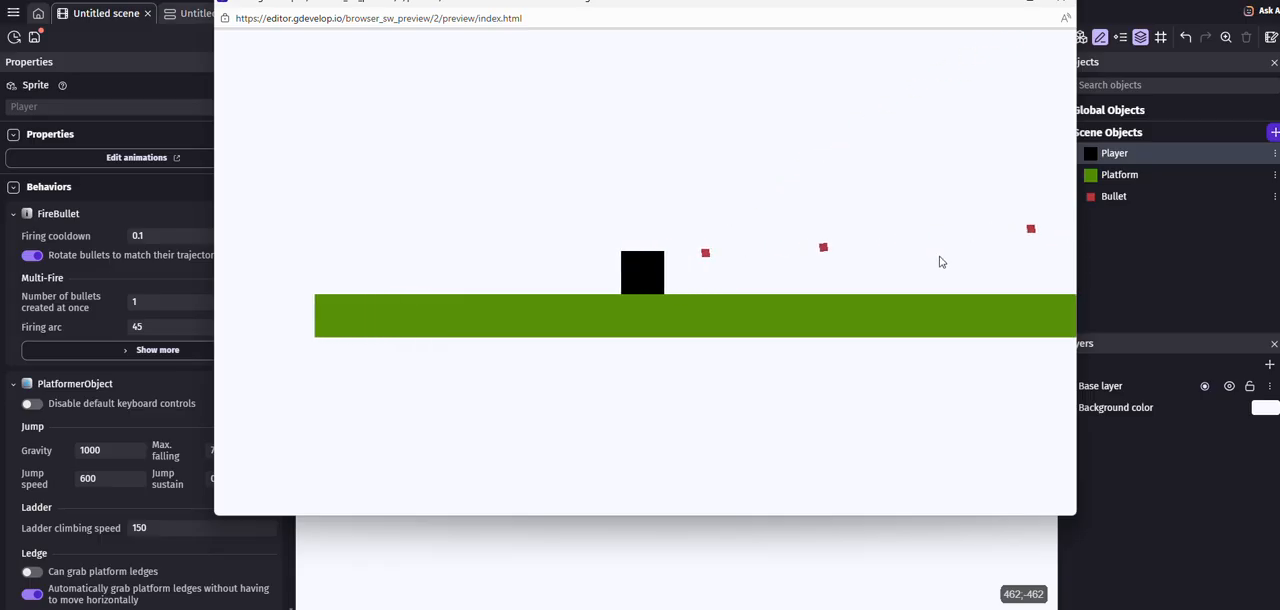
{"action": "left_click", "coordinate": [941, 261]}
{"action": "left_click", "coordinate": [517, 243]}
{"action": "left_click", "coordinate": [514, 250]}
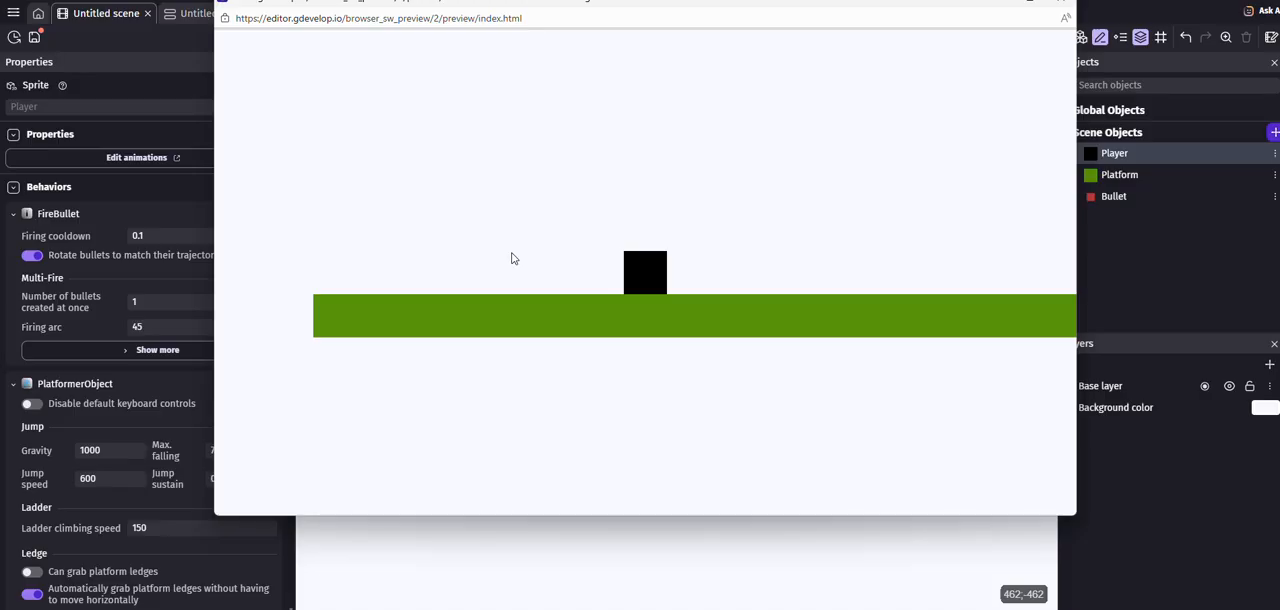
{"action": "left_click", "coordinate": [1062, 5]}
- Create a new Sprite object from scratch and name it Enemy
{"action": "left_click", "coordinate": [1274, 132]}
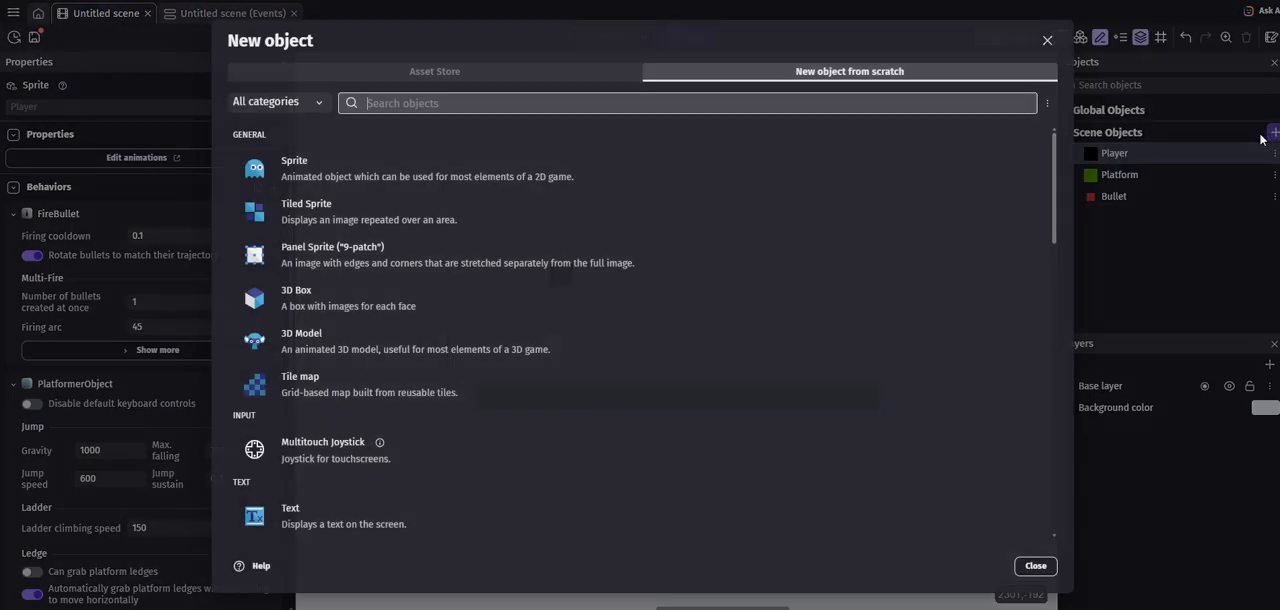
{"action": "left_click", "coordinate": [359, 168]}
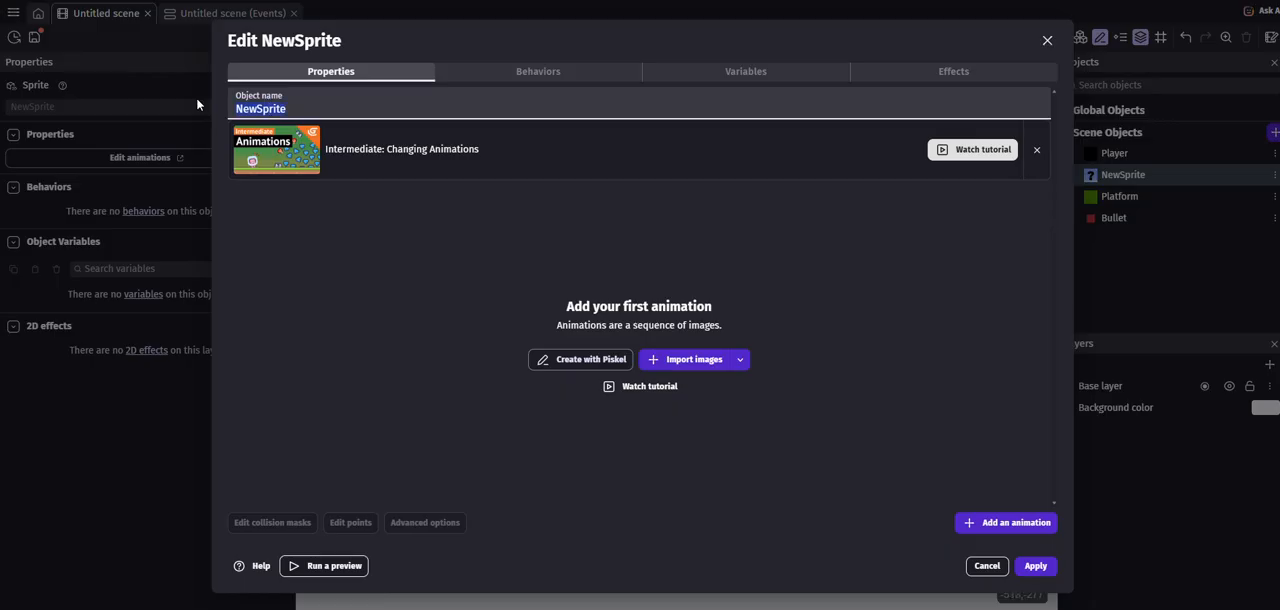
{"action": "type", "text": "Enemy"}
- Create the Enemy's image in Piskel by filling the canvas with teal #419881, save it and apply the object
{"action": "left_click", "coordinate": [586, 360]}
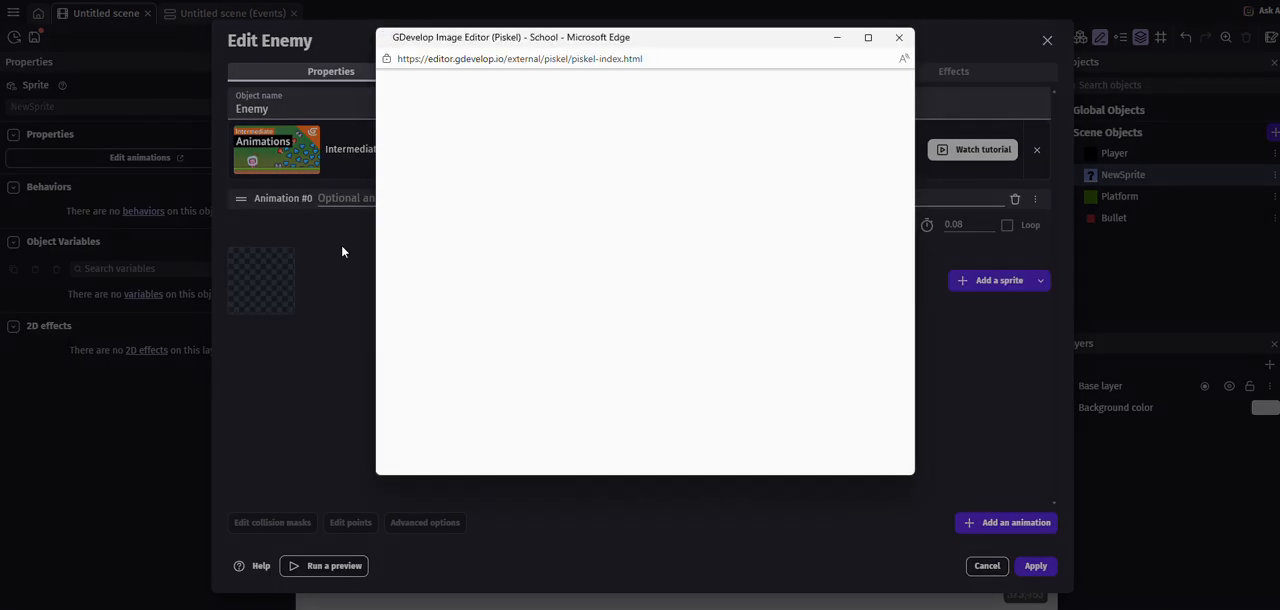
{"action": "left_click", "coordinate": [392, 186]}
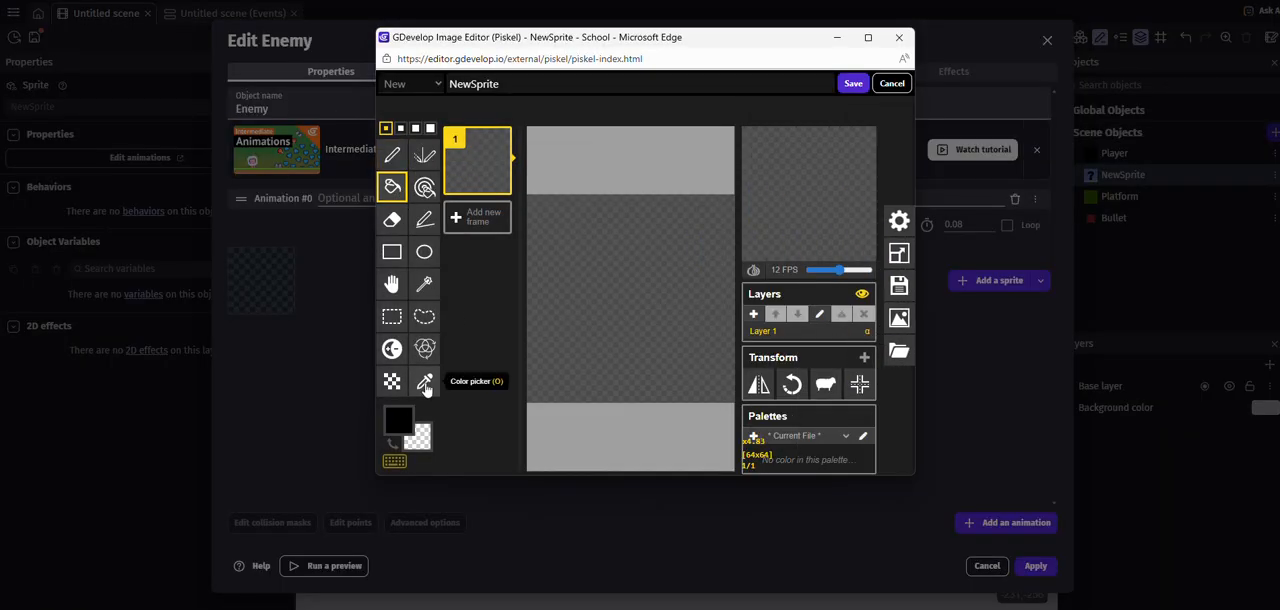
{"action": "left_click", "coordinate": [400, 418]}
{"action": "left_click", "coordinate": [527, 328]}
{"action": "left_click", "coordinate": [480, 320]}
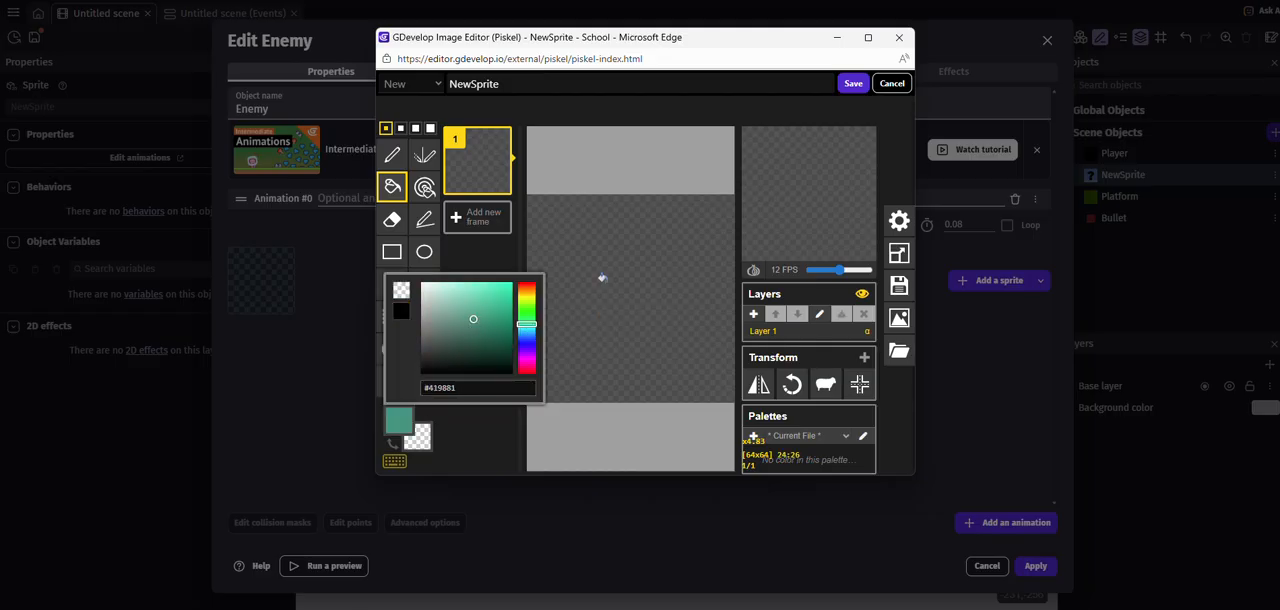
{"action": "left_click", "coordinate": [600, 278]}
{"action": "left_click", "coordinate": [851, 83]}
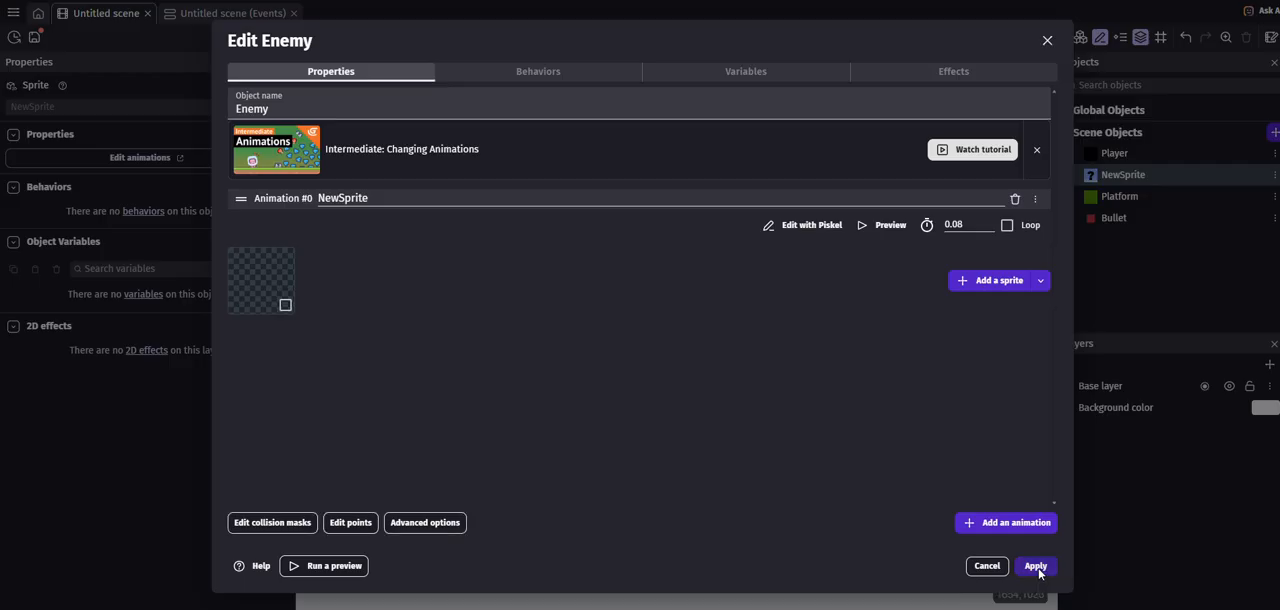
{"action": "left_click", "coordinate": [1035, 566]}
- Place five Enemy instances in the scene, one above the frame and four in an arc above the platform's right half
{"action": "left_click_drag", "start_coordinate": [1145, 175], "coordinate": [825, 300]}
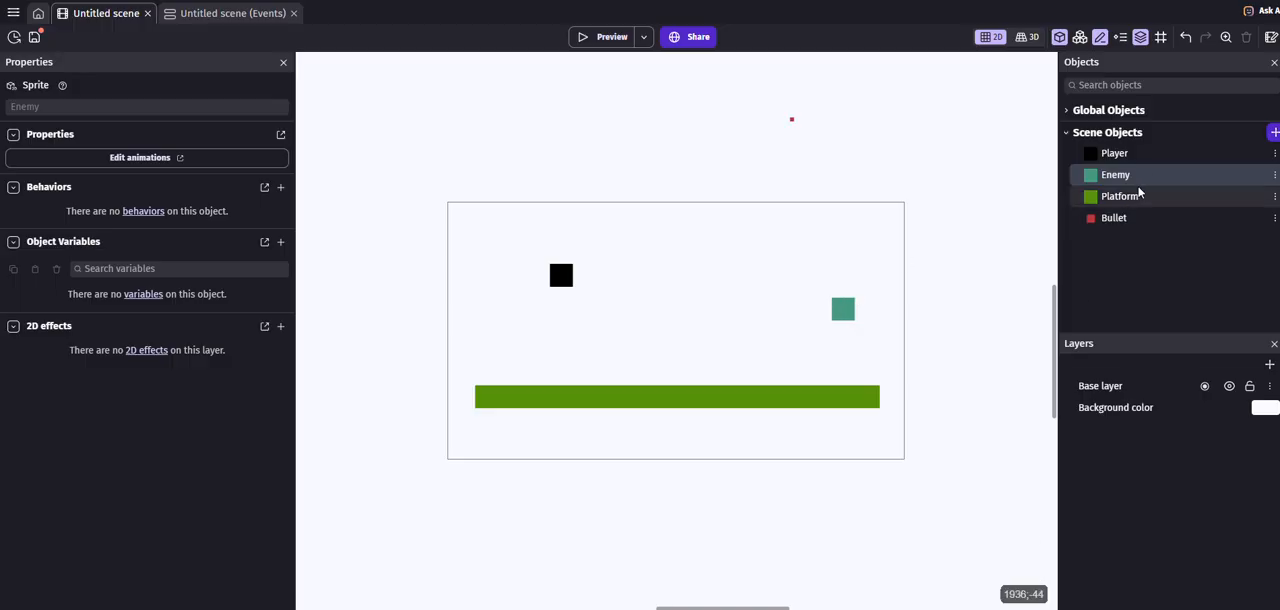
{"action": "left_click_drag", "start_coordinate": [1145, 178], "coordinate": [717, 152]}
{"action": "left_click", "coordinate": [722, 158]}
{"action": "left_click_drag", "start_coordinate": [1104, 183], "coordinate": [780, 242]}
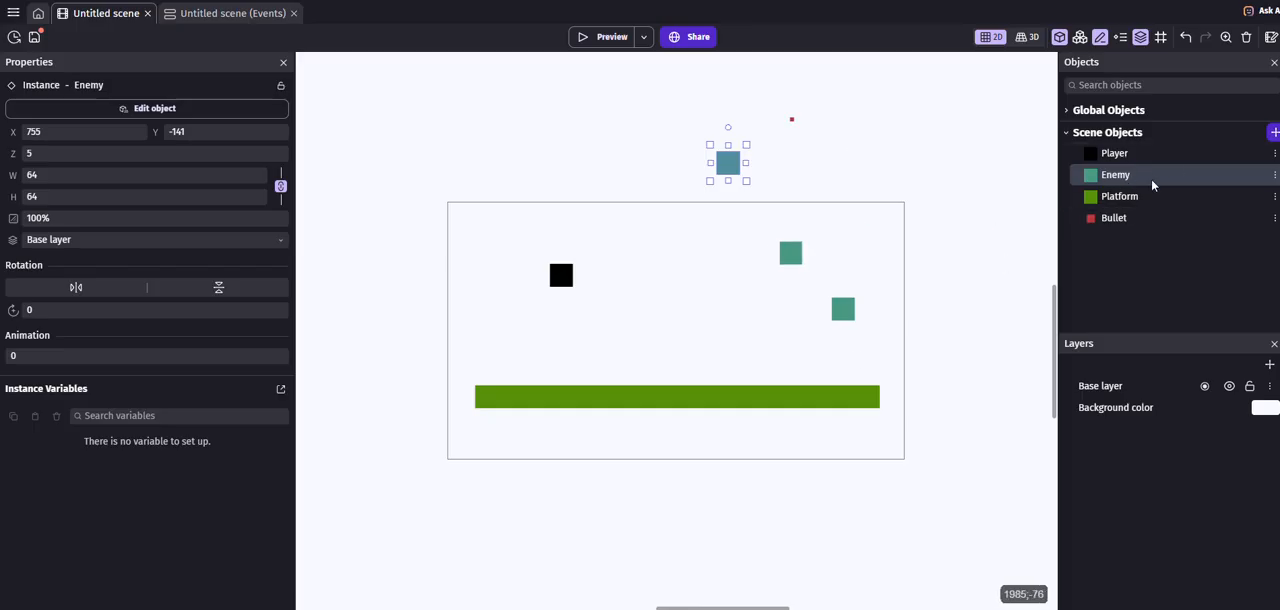
{"action": "left_click_drag", "start_coordinate": [1100, 178], "coordinate": [840, 356]}
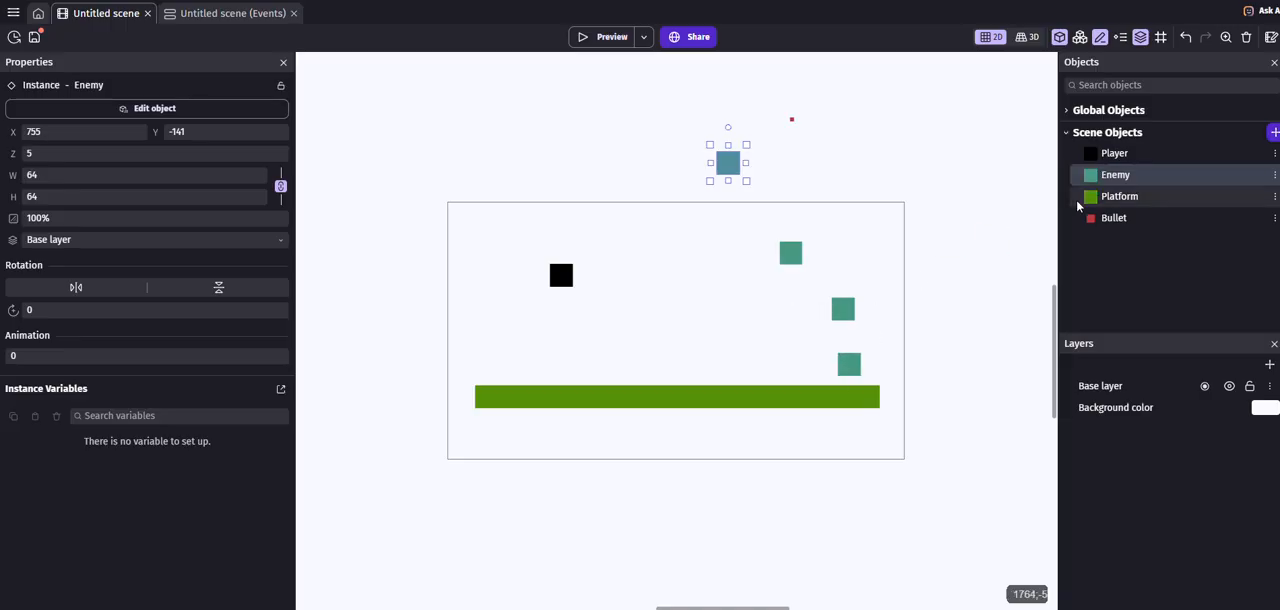
{"action": "left_click_drag", "start_coordinate": [1097, 180], "coordinate": [717, 216]}
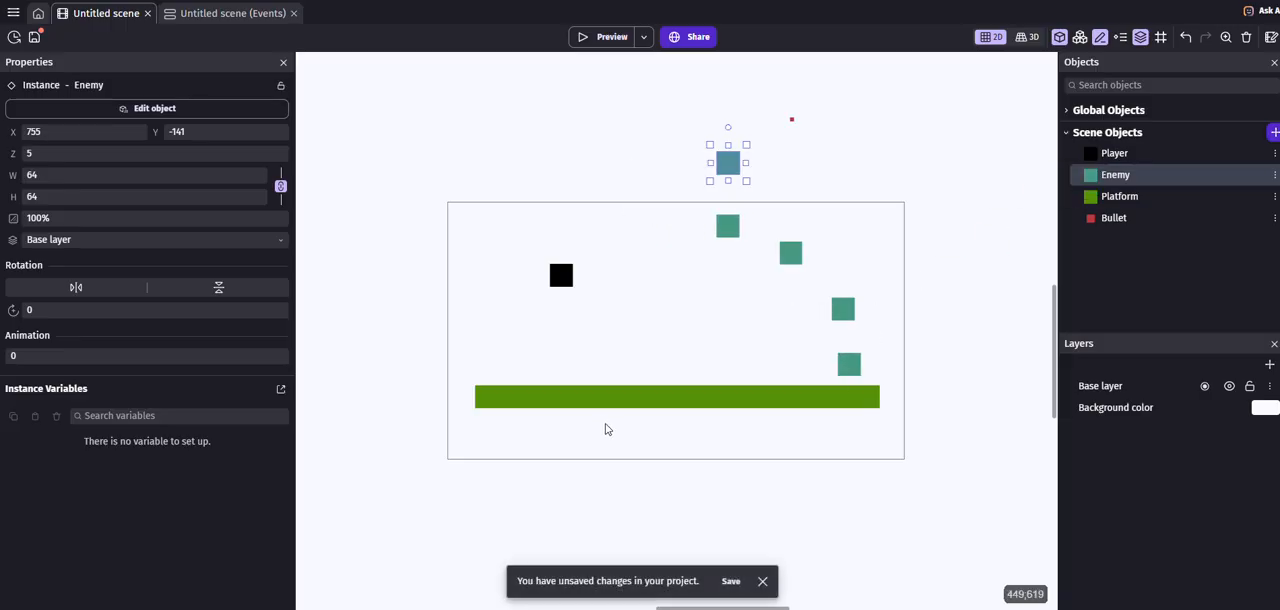
- Add a new event to the scene's events with the condition that Bullet is in collision with Enemy
{"action": "left_click", "coordinate": [193, 14]}
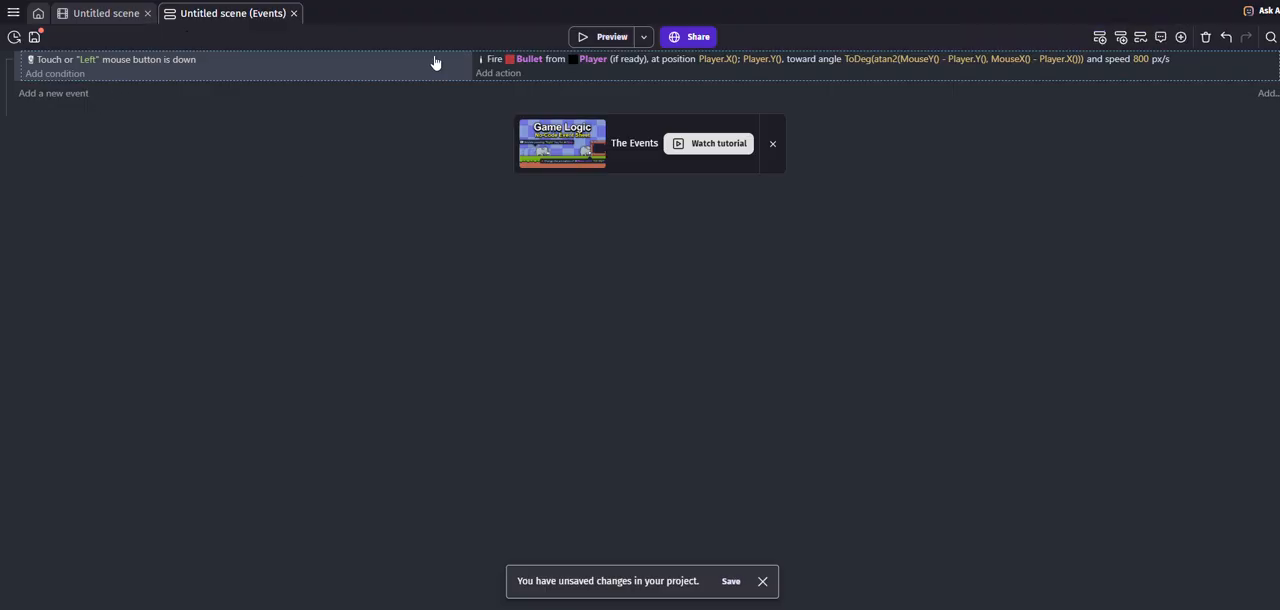
{"action": "left_click", "coordinate": [27, 96]}
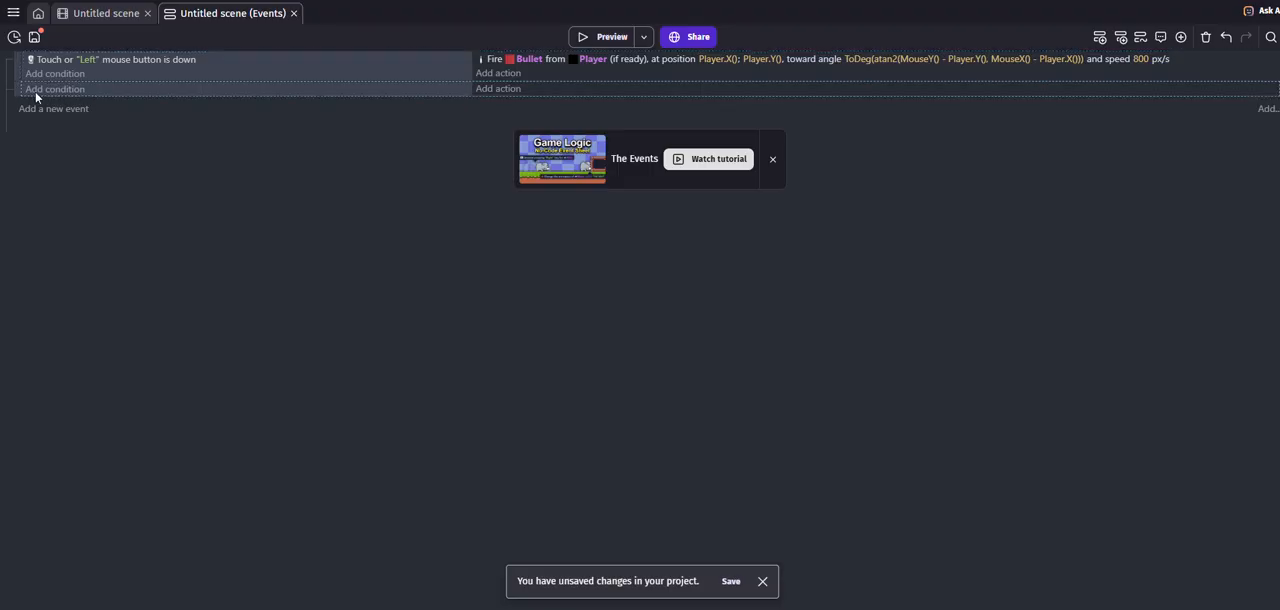
{"action": "left_click", "coordinate": [35, 91]}
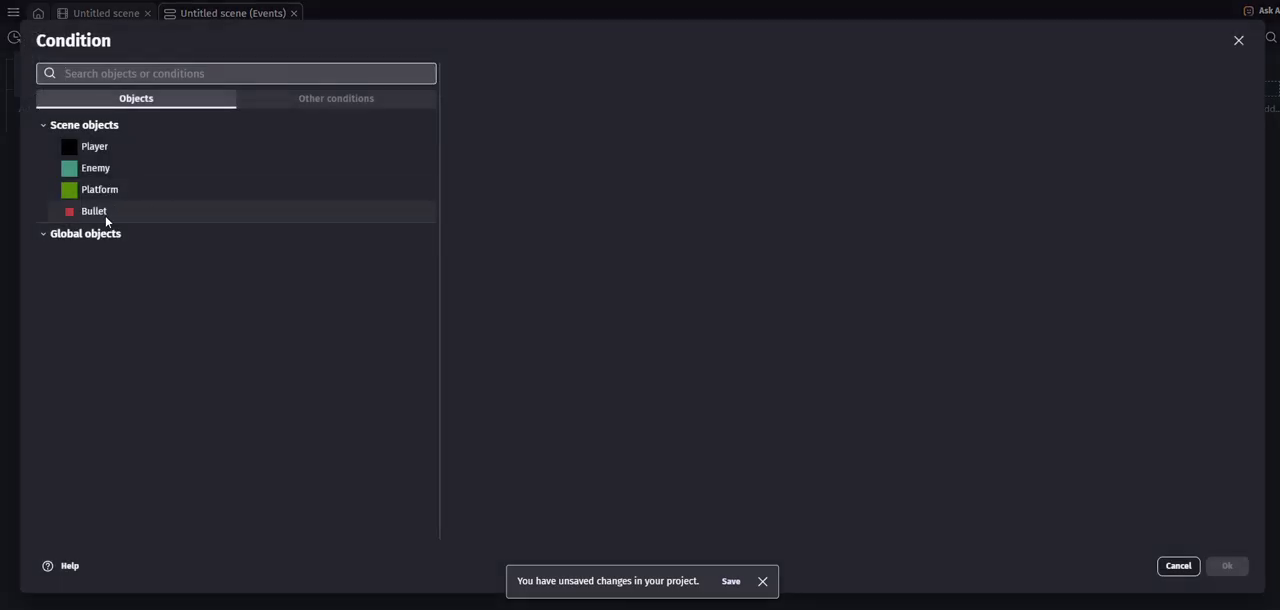
{"action": "left_click", "coordinate": [93, 213]}
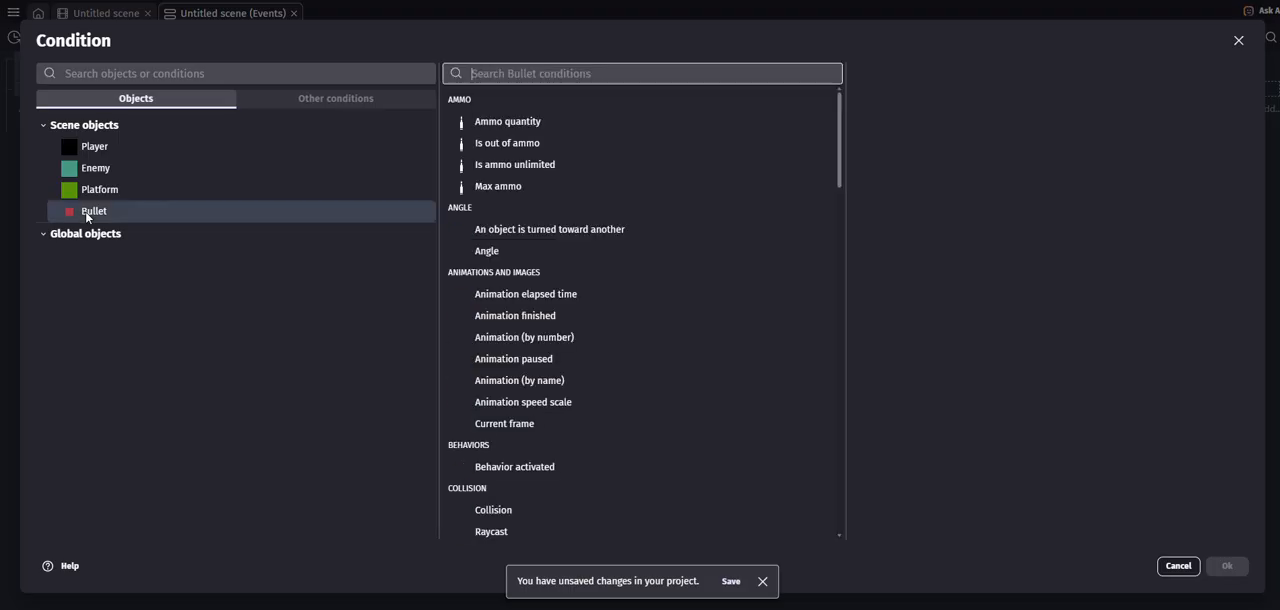
{"action": "type", "text": "coll"}
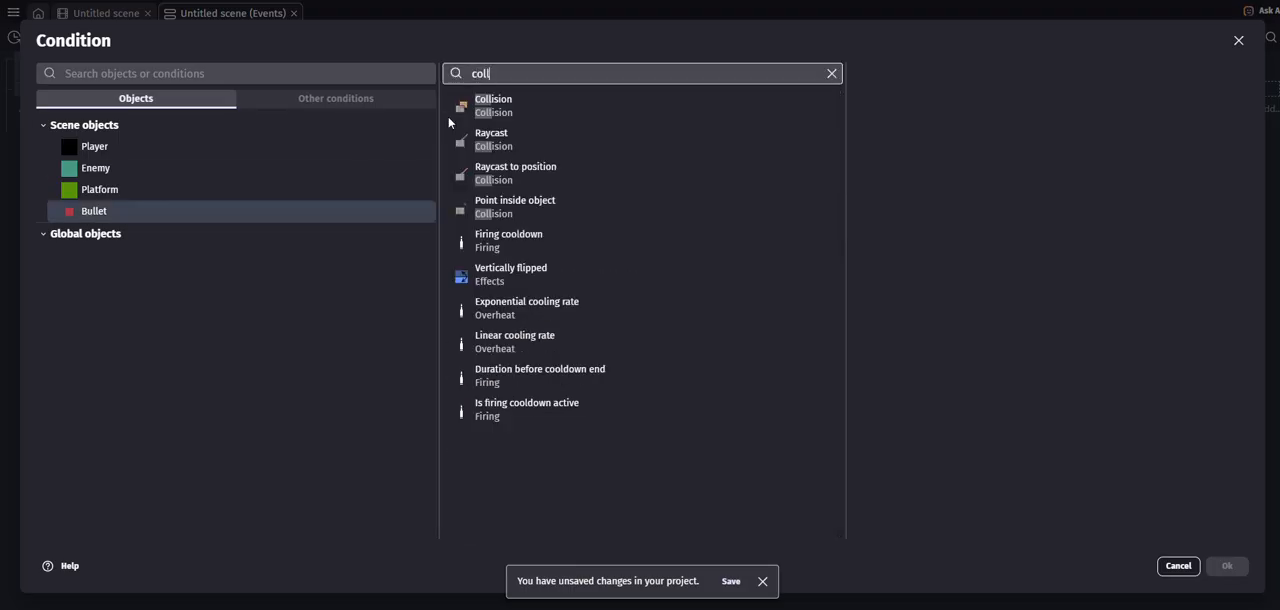
{"action": "left_click", "coordinate": [455, 110]}
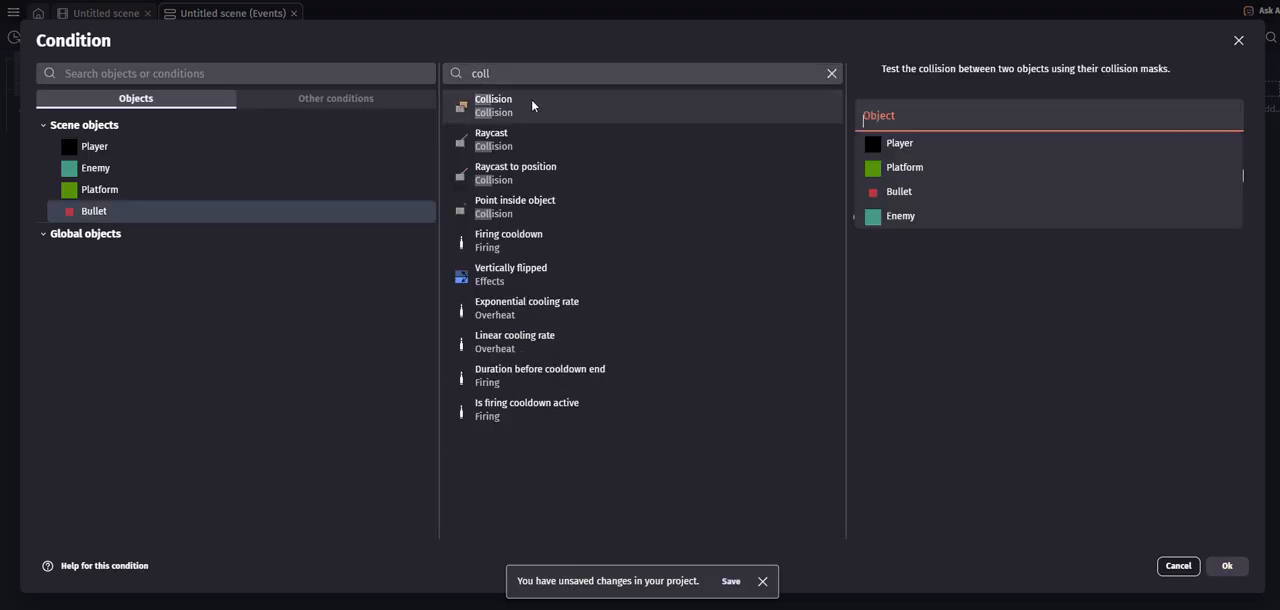
{"action": "left_click", "coordinate": [918, 217]}
{"action": "left_click", "coordinate": [1227, 566]}
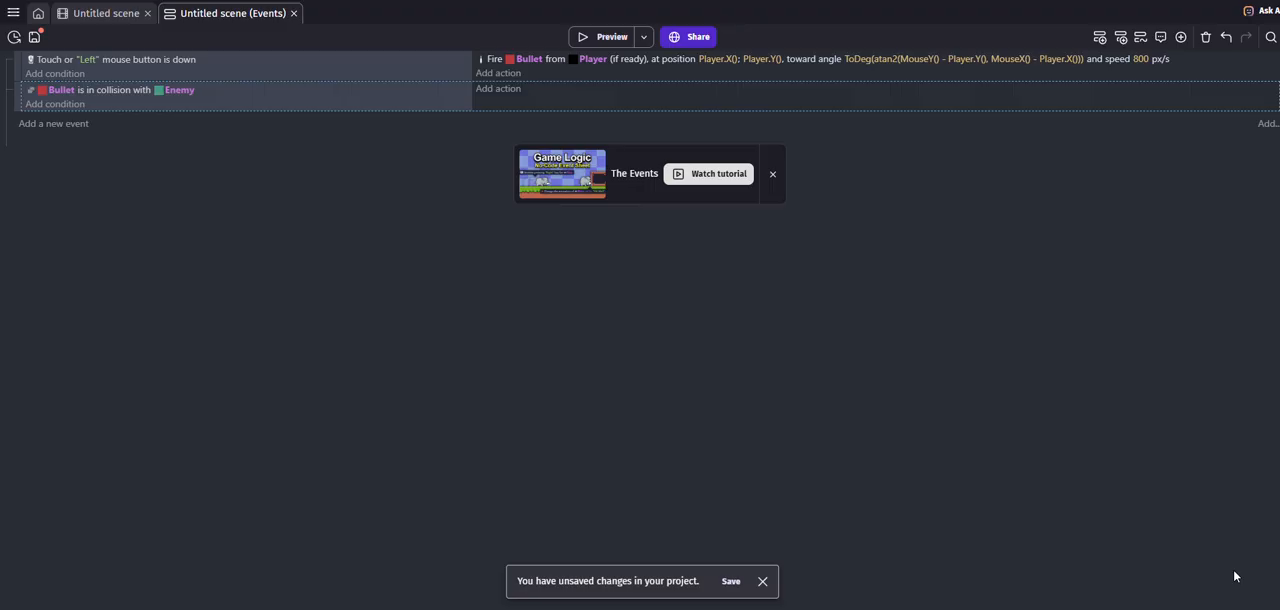
- Add an action to the collision event that deletes the Enemy object
{"action": "left_click", "coordinate": [500, 90]}
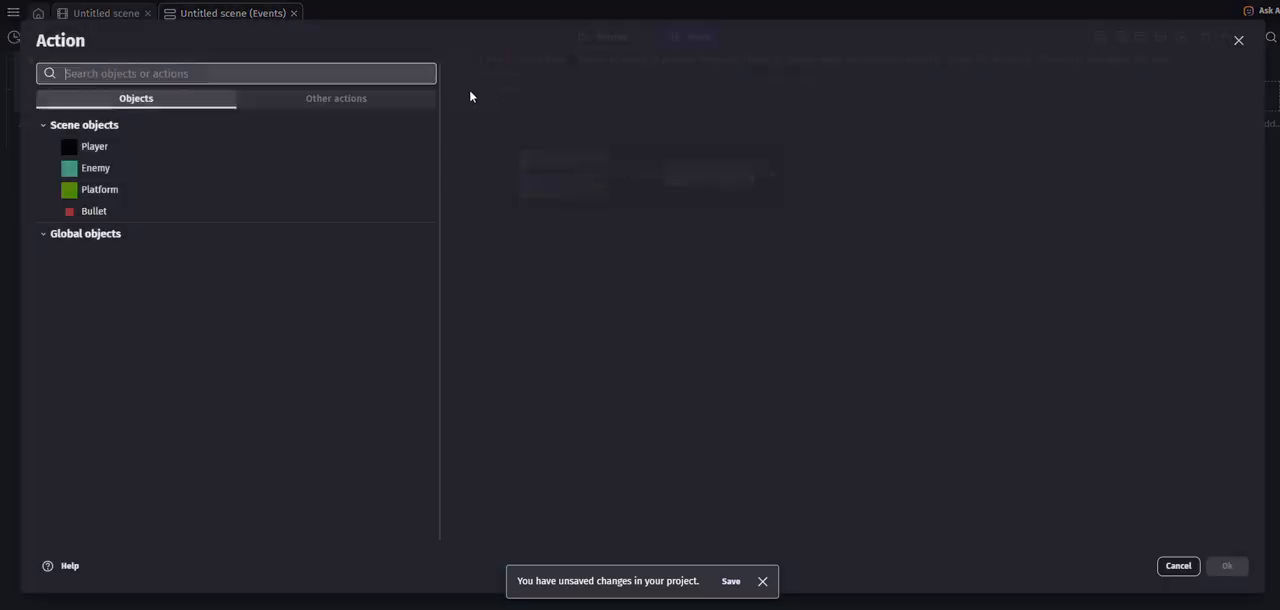
{"action": "left_click", "coordinate": [96, 170]}
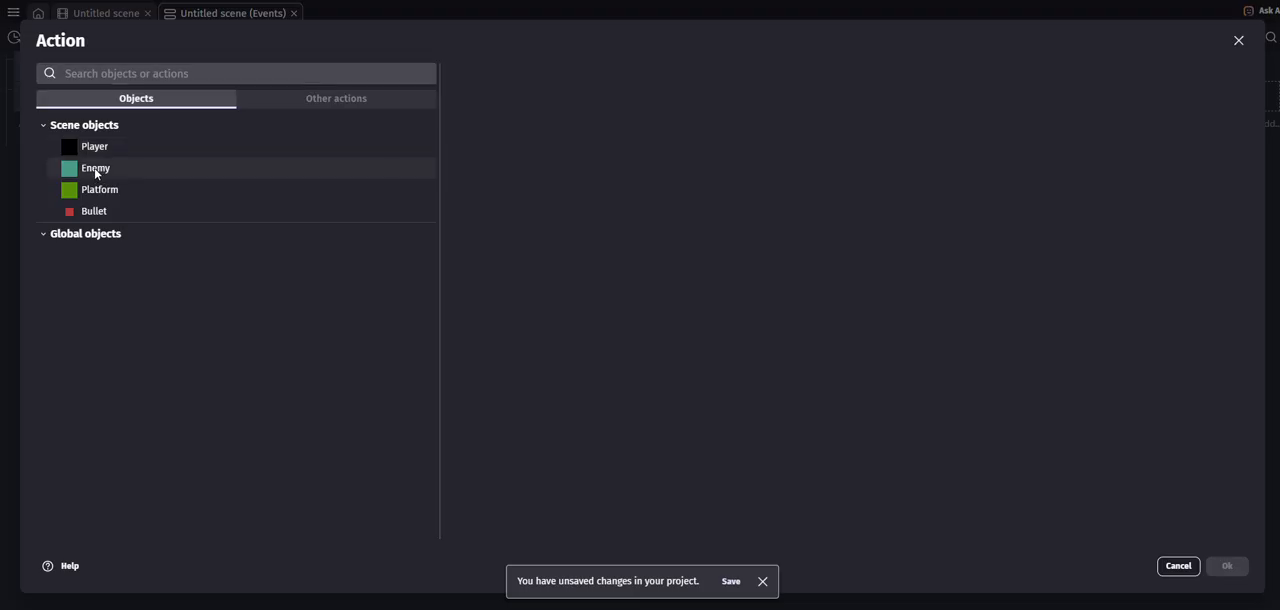
{"action": "type", "text": "delete"}
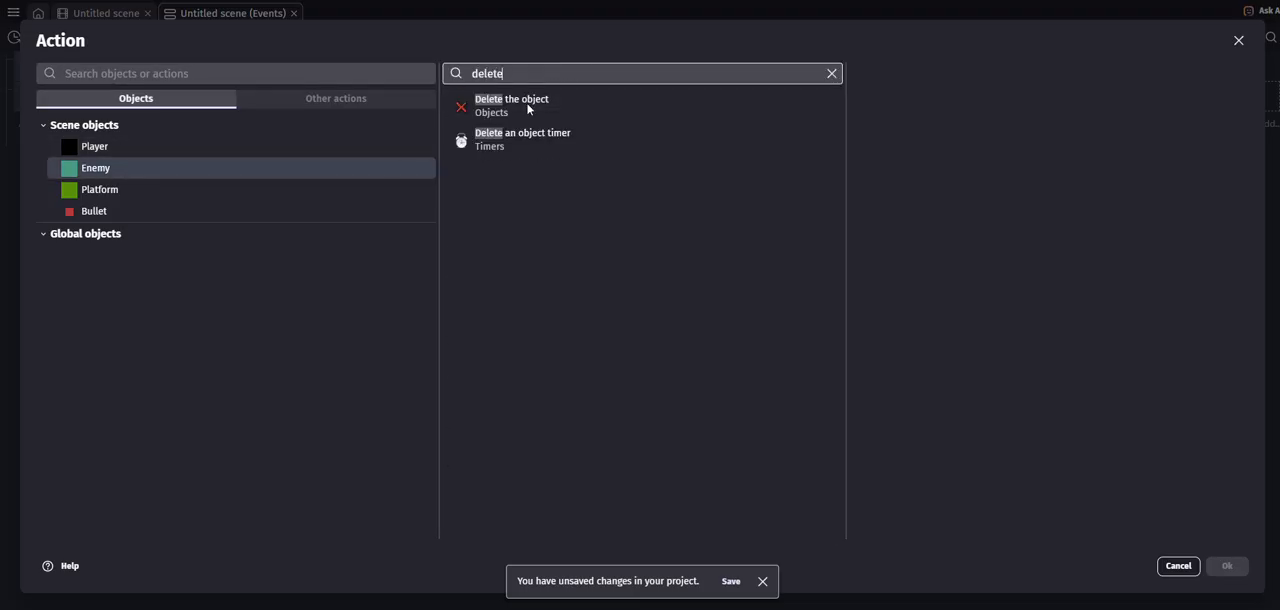
{"action": "left_click", "coordinate": [528, 102]}
{"action": "left_click", "coordinate": [1226, 566]}
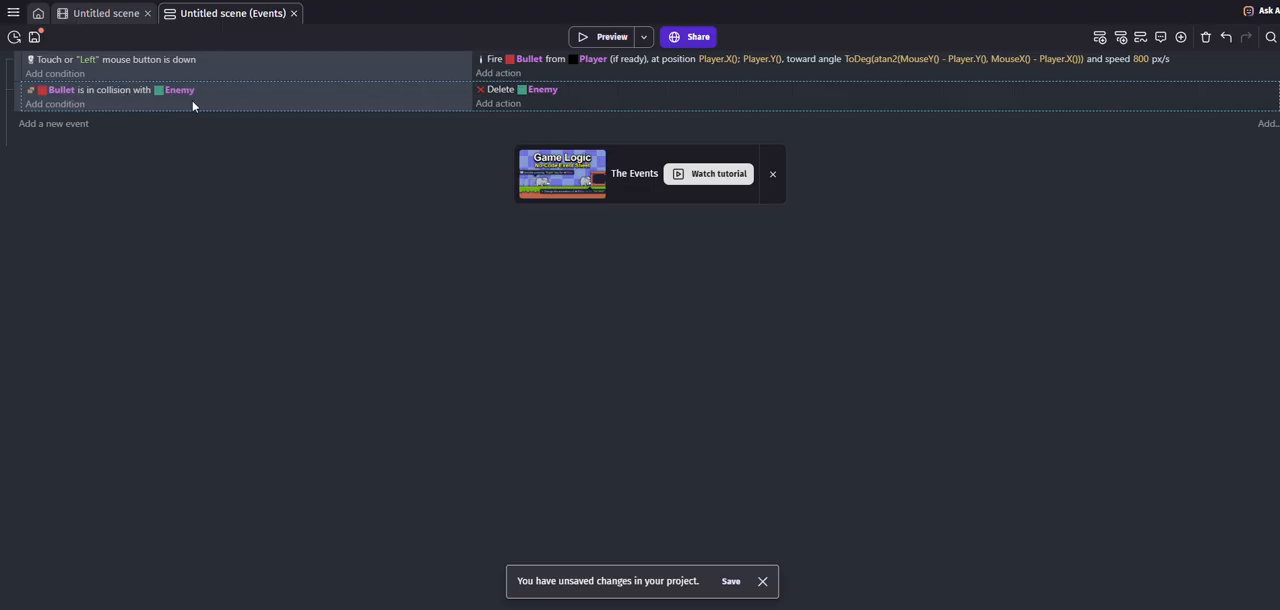
- Preview the game, move and jump the player rightward, shoot at the enemies one after another, and close the preview
{"action": "left_click", "coordinate": [607, 40]}
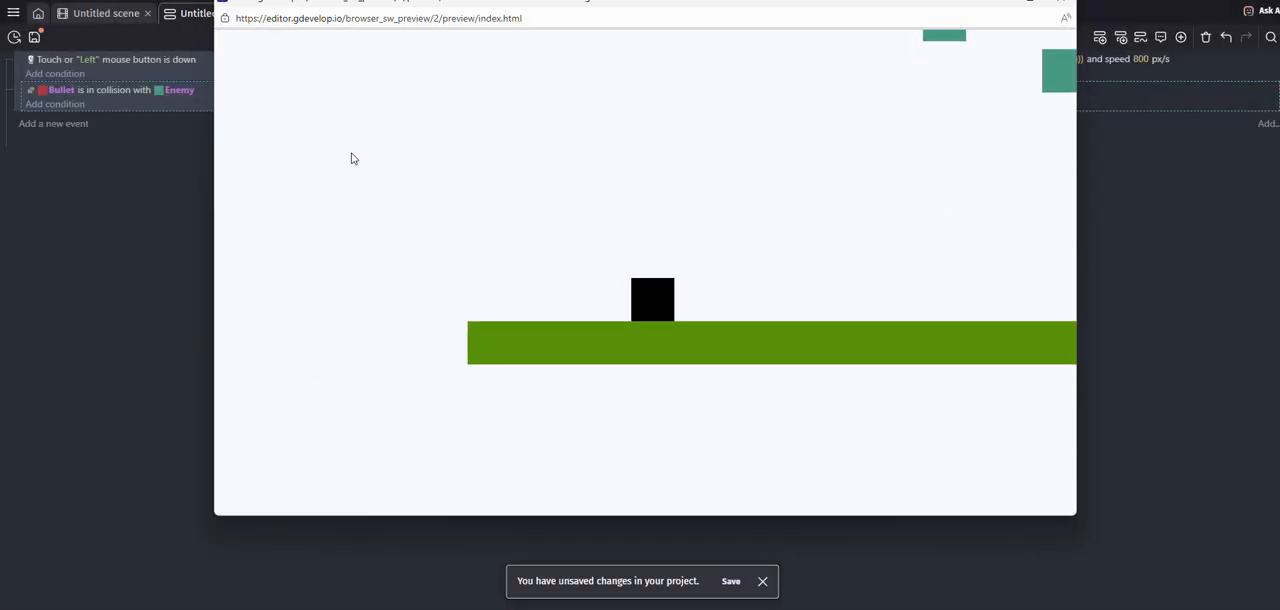
{"action": "key", "text": "Right"}
{"action": "key", "text": "space"}
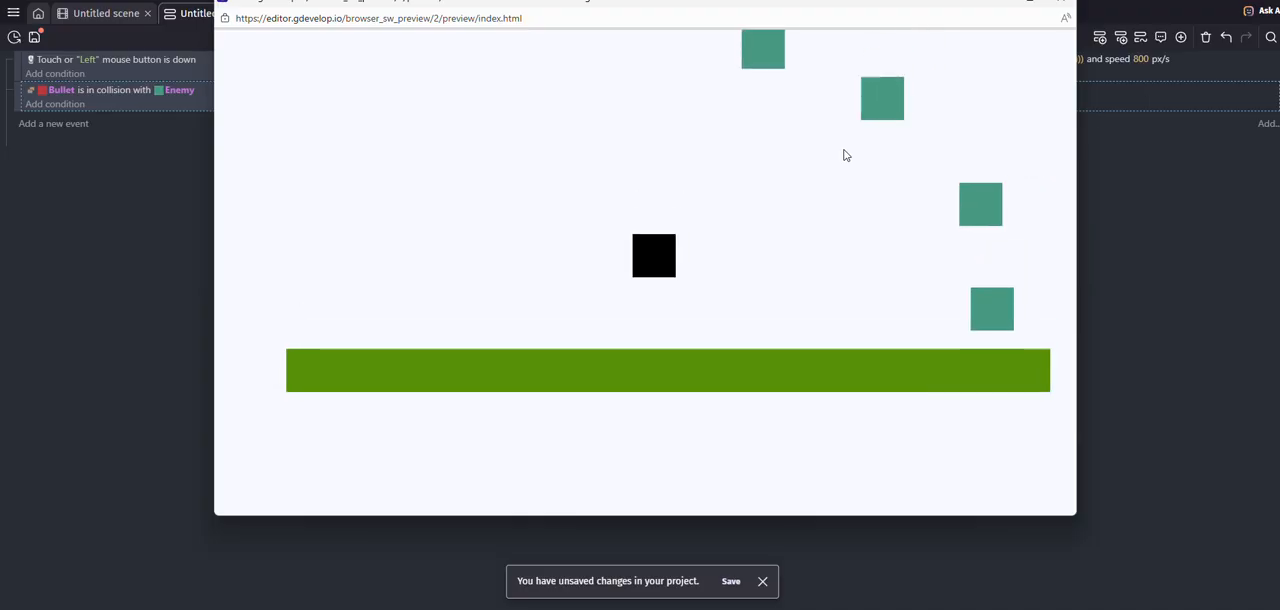
{"action": "left_click", "coordinate": [860, 163]}
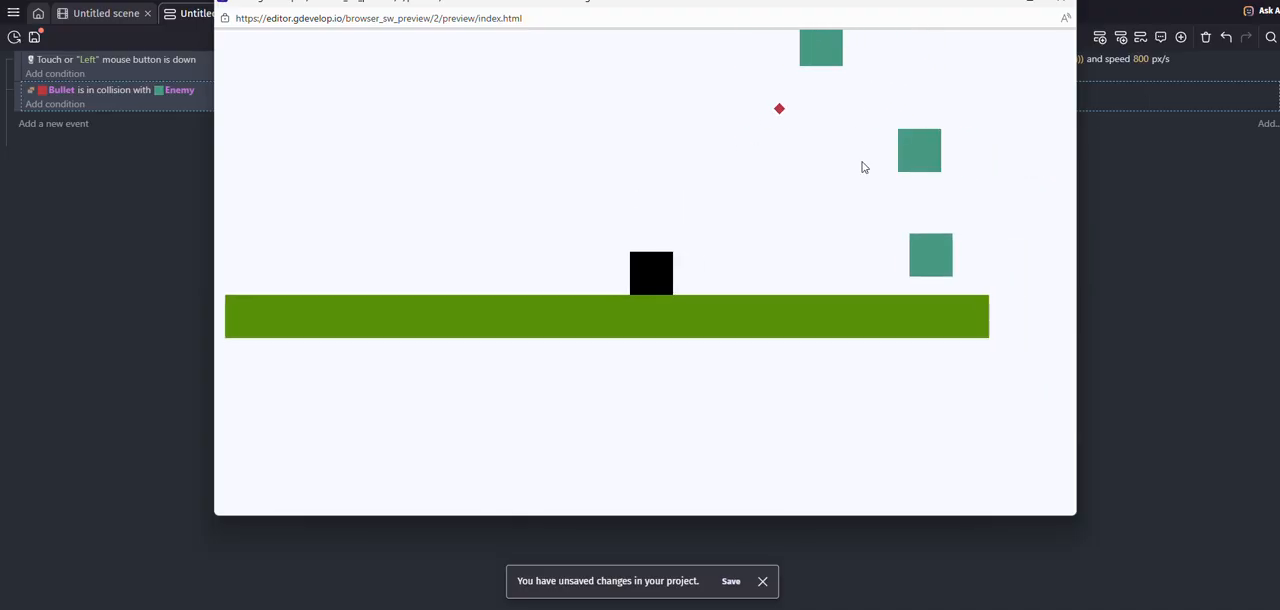
{"action": "left_click", "coordinate": [914, 177]}
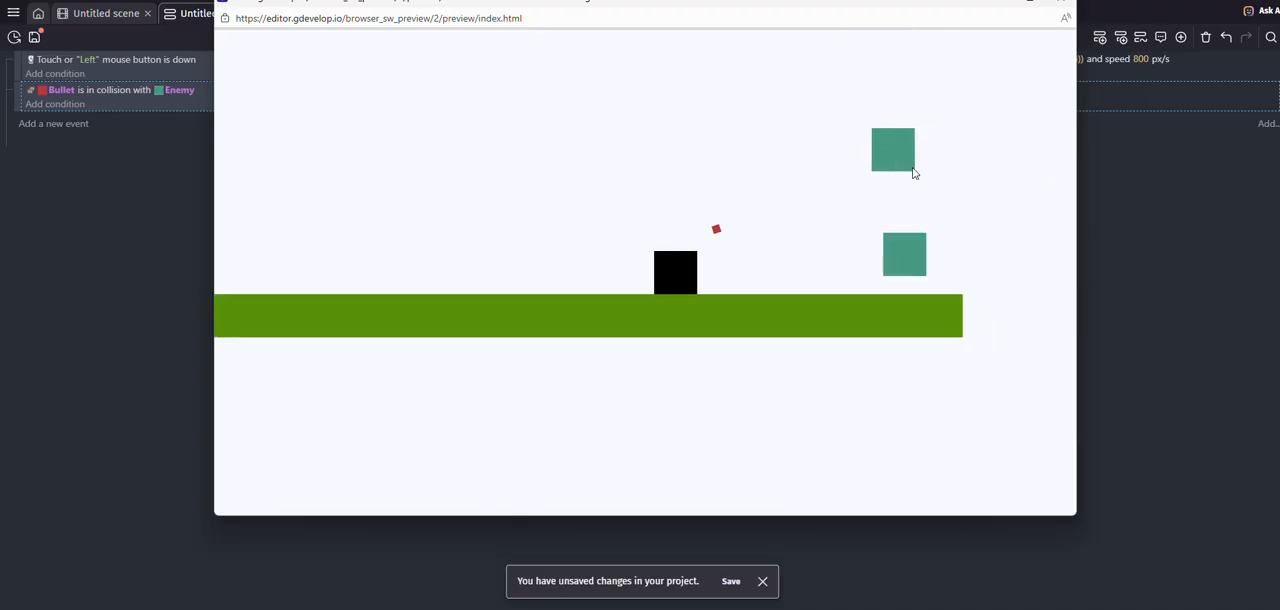
{"action": "left_click", "coordinate": [879, 264]}
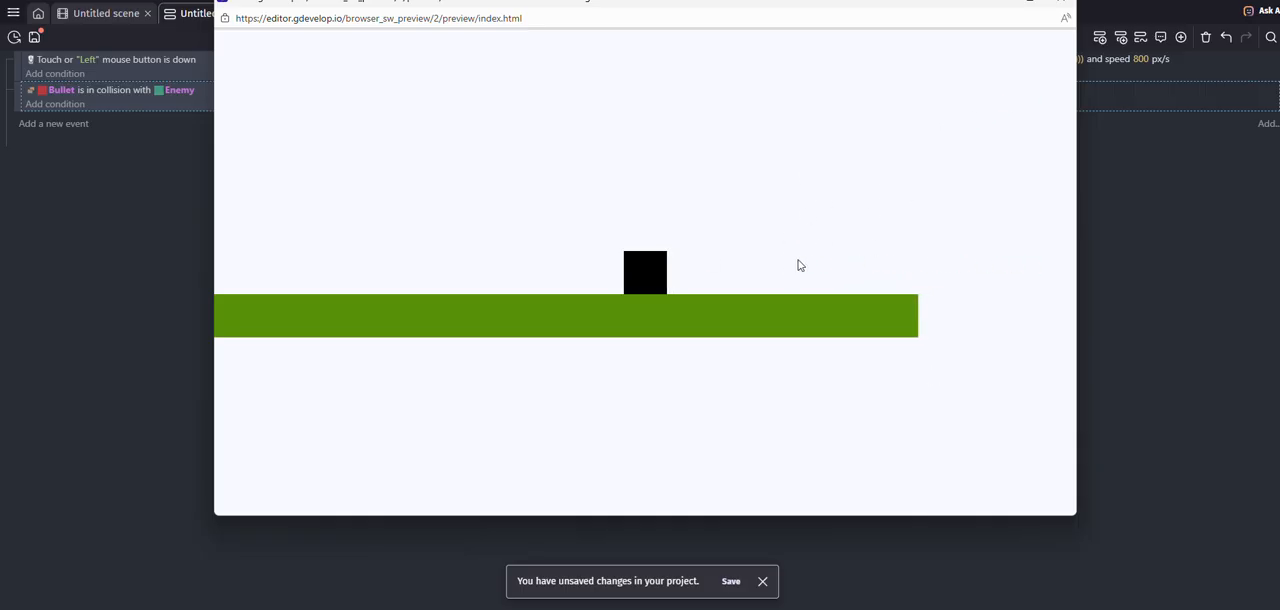
{"action": "left_click", "coordinate": [1061, 3]}
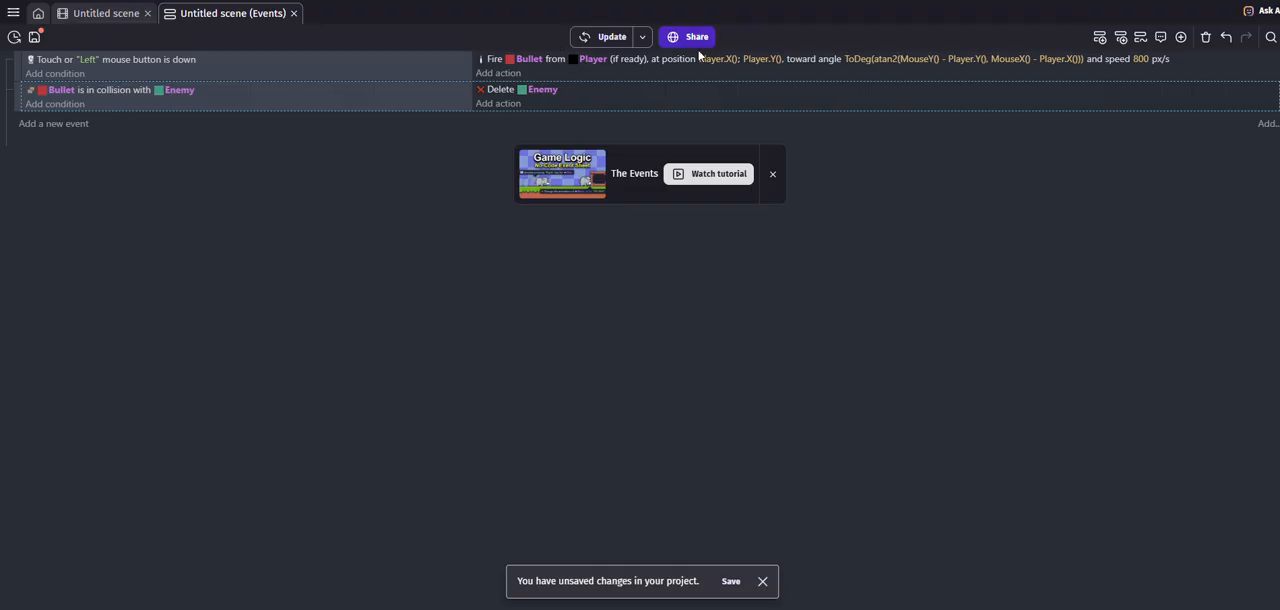
- Preview the game again, fire at the enemies to watch how the bullets behave on impact, and close it
{"action": "left_click", "coordinate": [584, 37]}
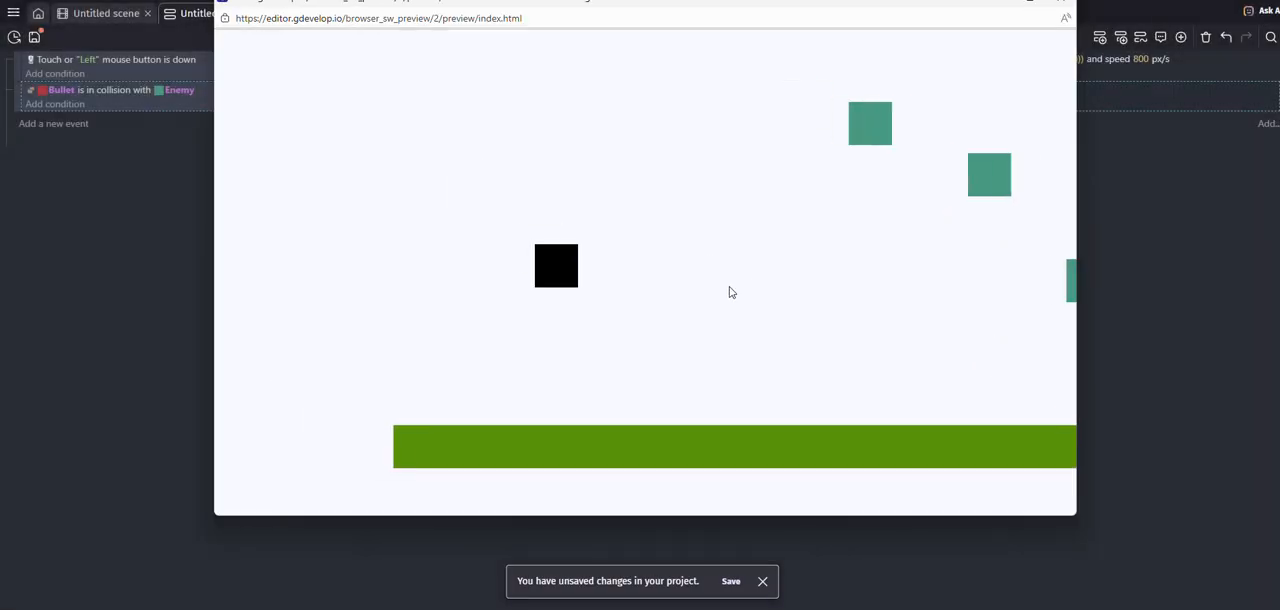
{"action": "left_click", "coordinate": [998, 195]}
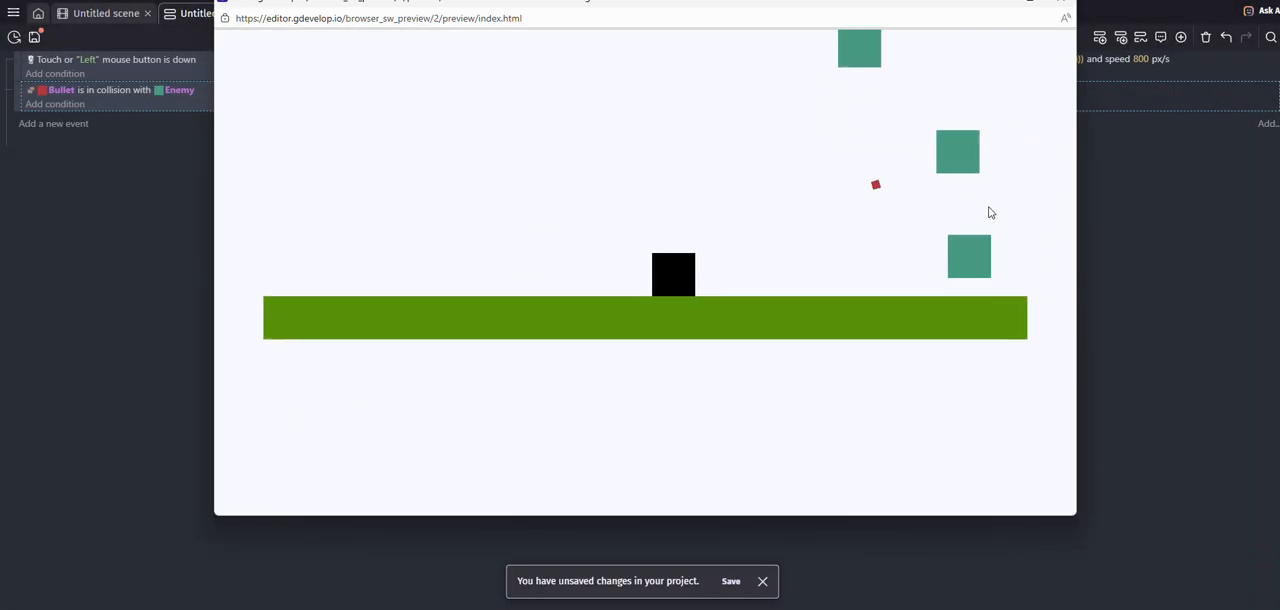
{"action": "left_click", "coordinate": [1064, 6]}
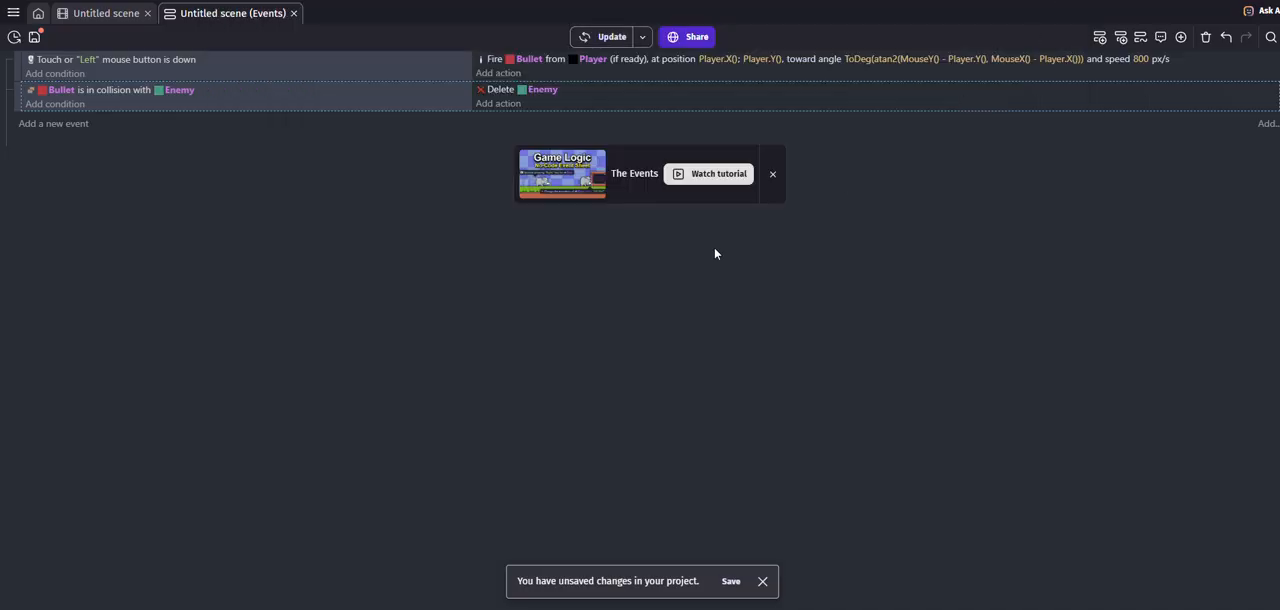
- Add a second action to the collision event that deletes the Bullet object
{"action": "left_click", "coordinate": [498, 104]}
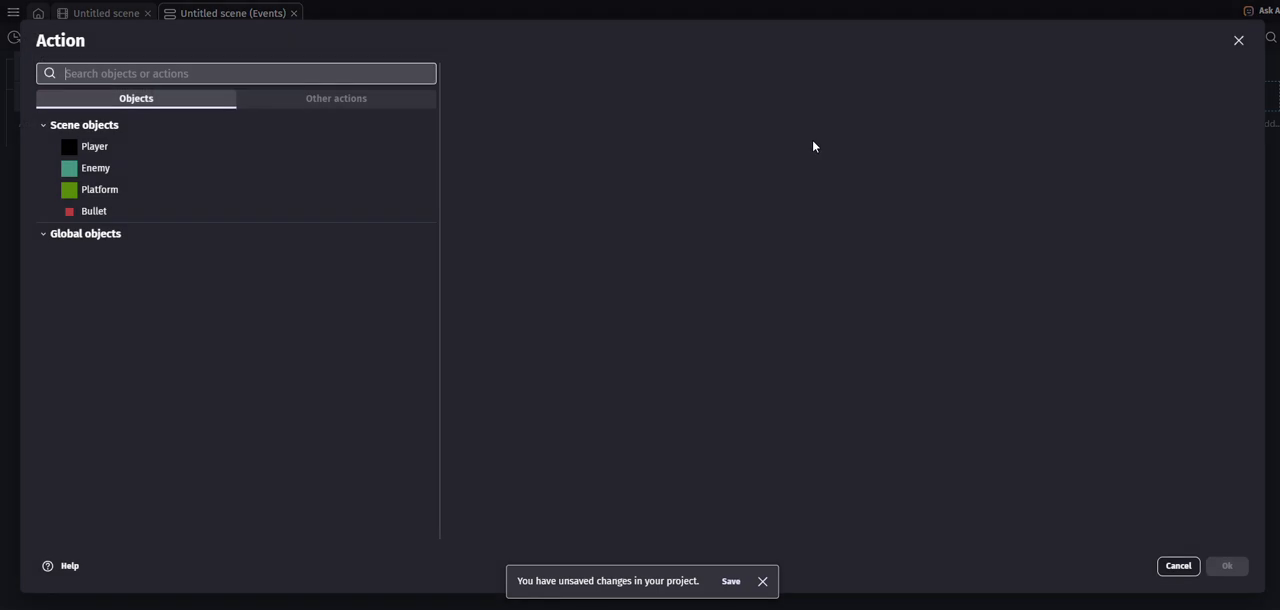
{"action": "left_click", "coordinate": [116, 211]}
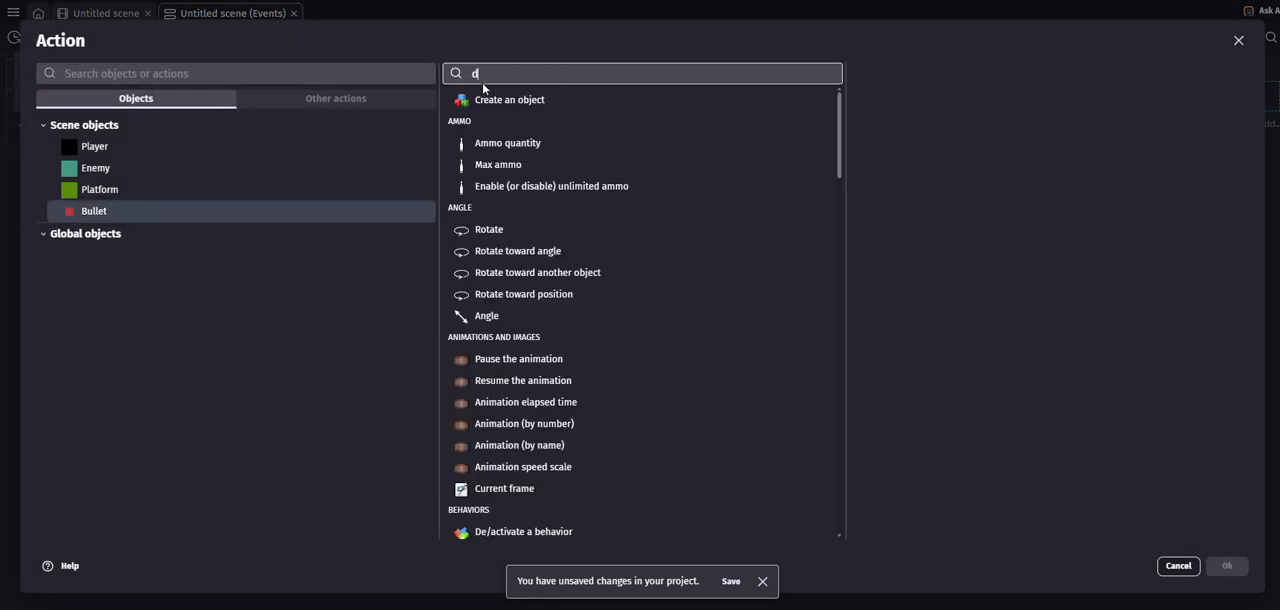
{"action": "type", "text": "elete"}
{"action": "left_click", "coordinate": [498, 105]}
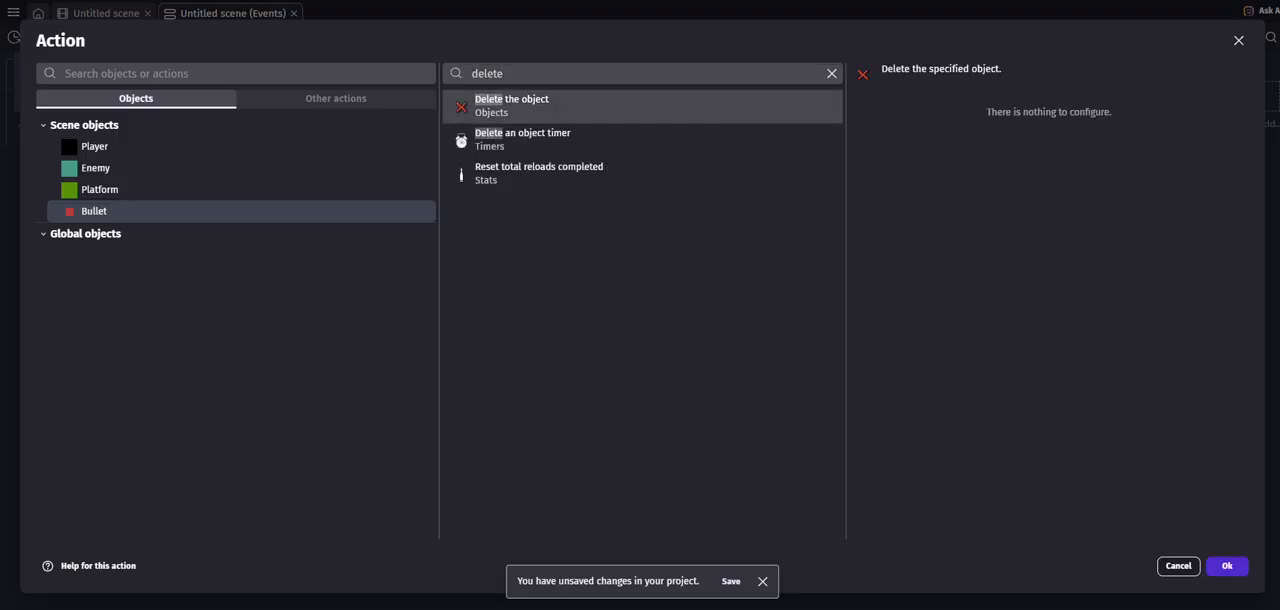
{"action": "left_click", "coordinate": [1226, 566]}
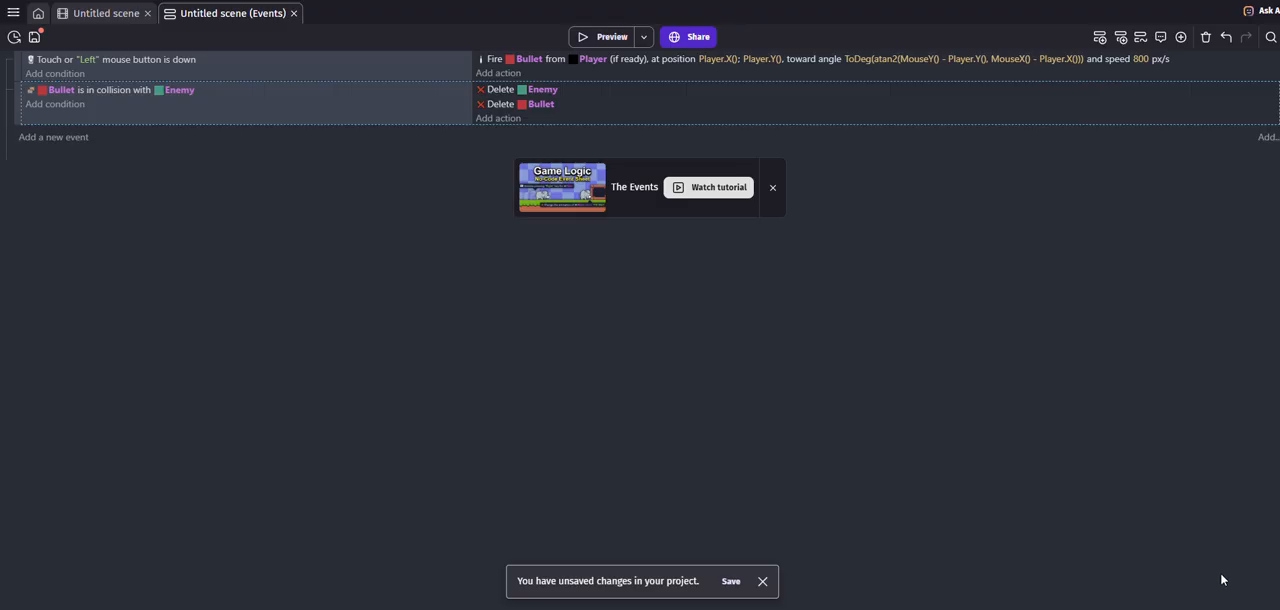
- Preview the game with the bullet deletion in place, moving the player right and shooting the enemies
{"action": "left_click", "coordinate": [606, 36]}
{"action": "key", "text": "Right"}
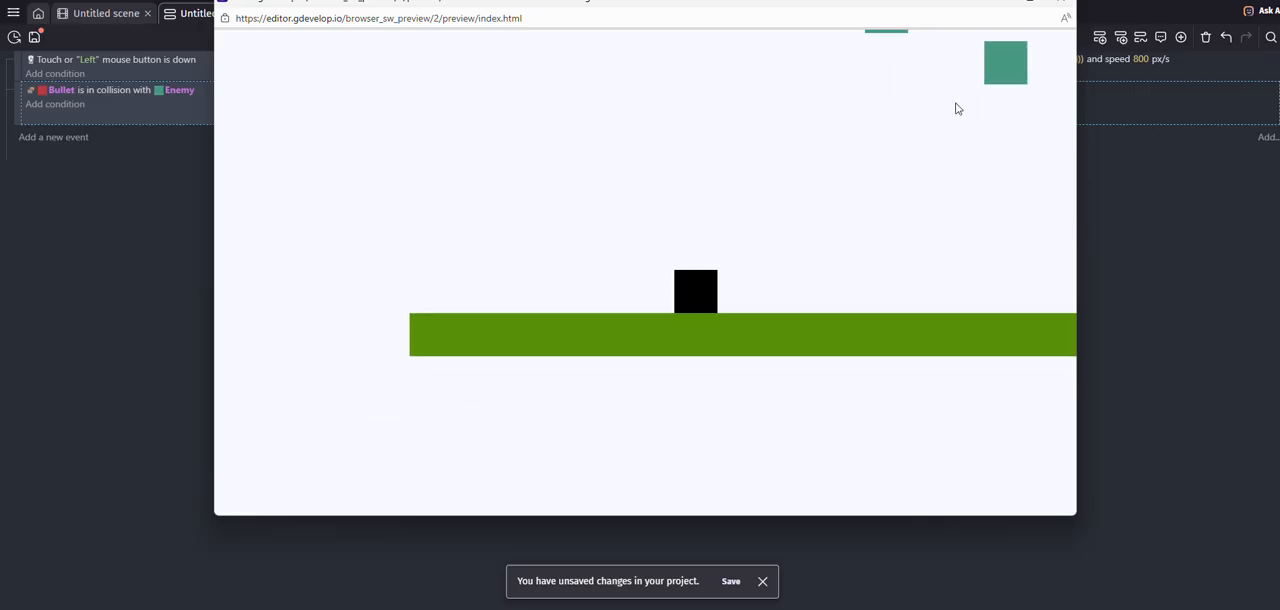
{"action": "left_click", "coordinate": [909, 252]}
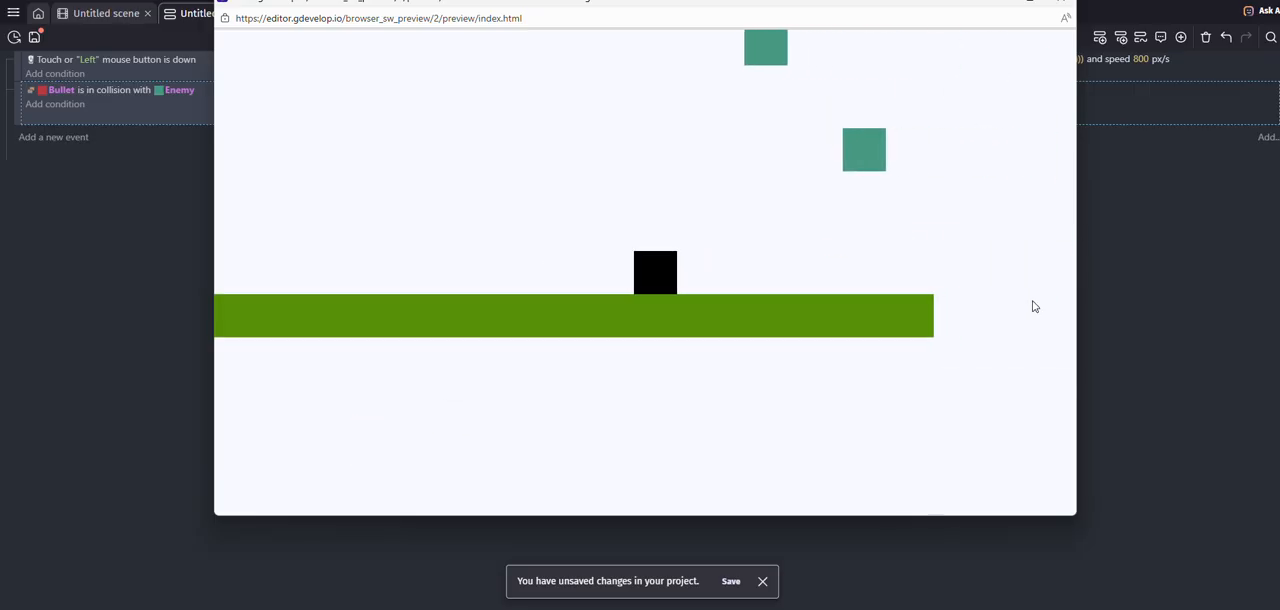
{"action": "left_click", "coordinate": [745, 55]}
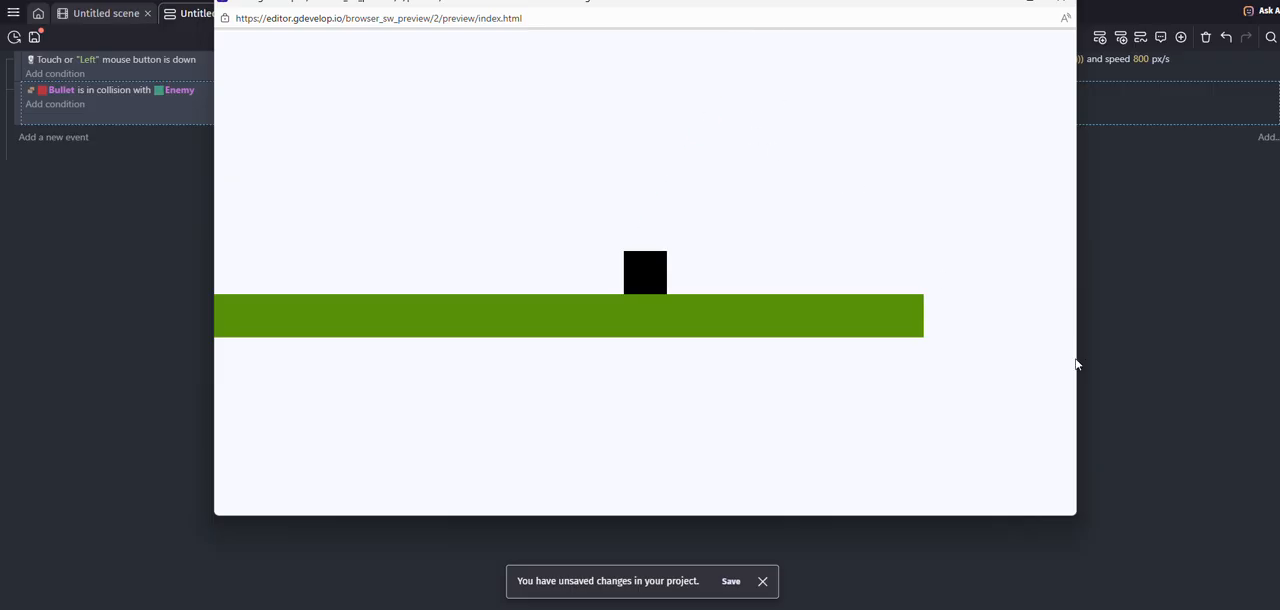